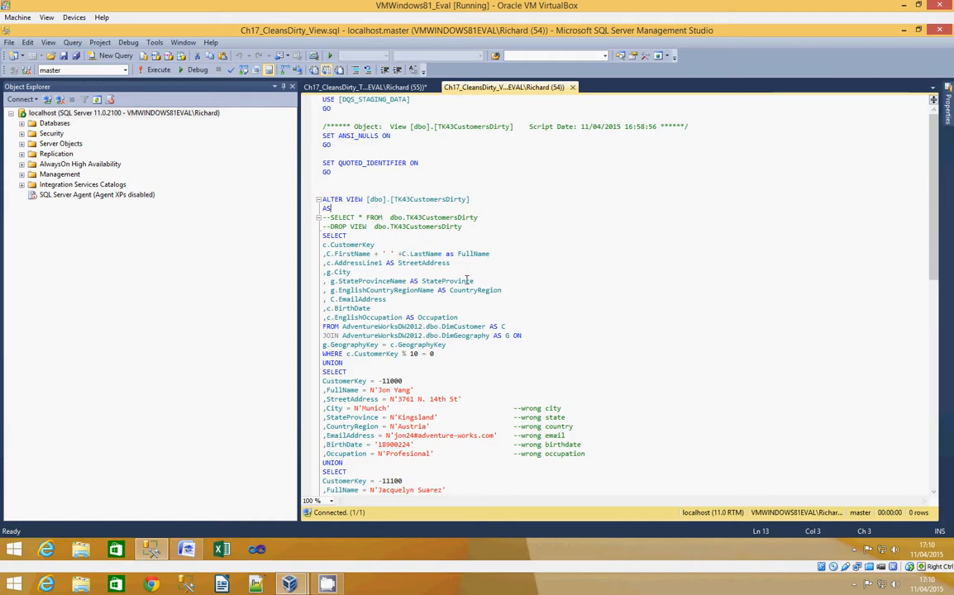
Look over the rest of the TK43CustomersDirty view script, and start a new data quality project in SQL Server Data Quality Services.
{"action": "scroll", "coordinate": [453, 322], "scroll_direction": "down", "scroll_amount": 6}
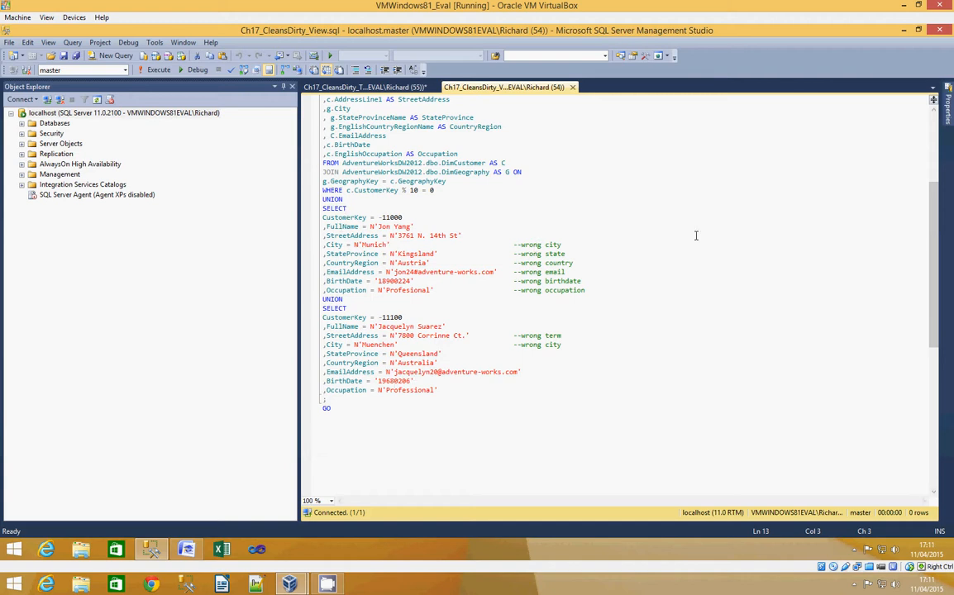
{"action": "left_click", "coordinate": [904, 30]}
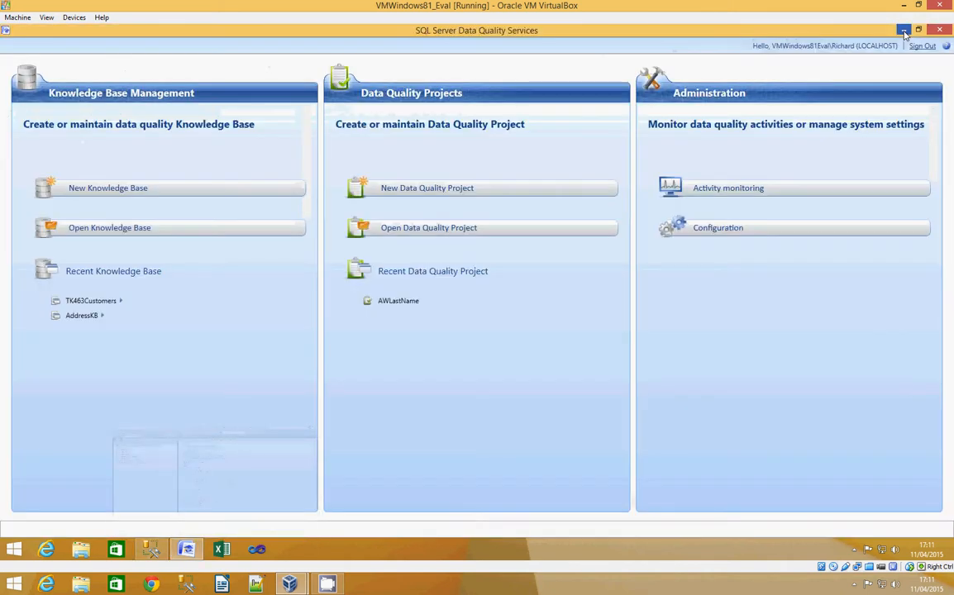
{"action": "left_click", "coordinate": [388, 189]}
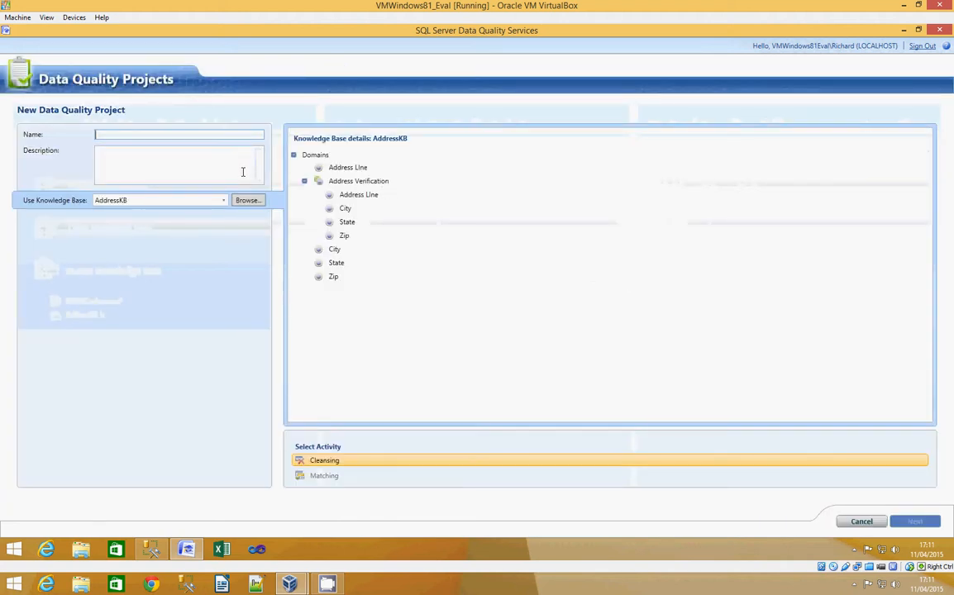
{"action": "type", "text": "tk46"}
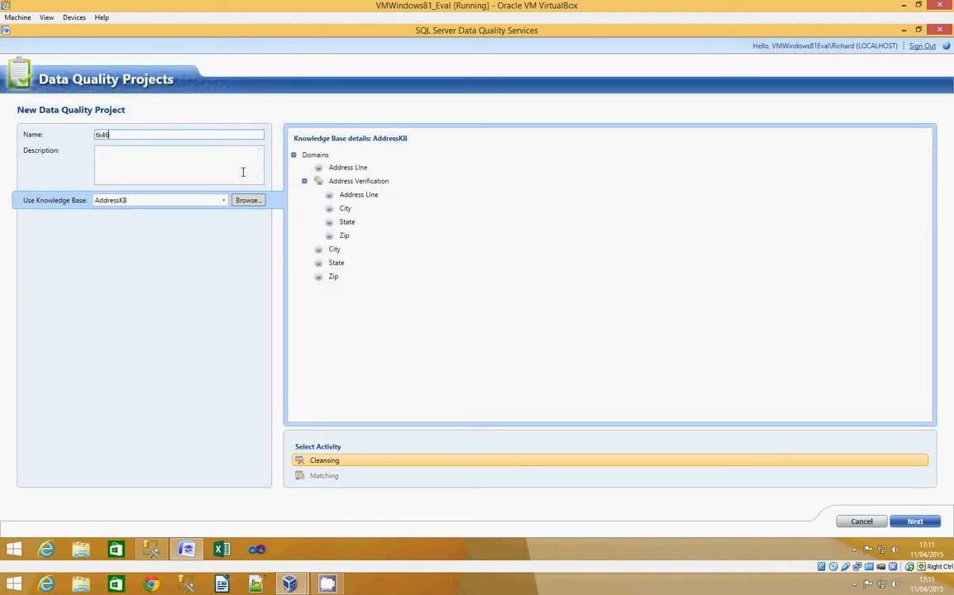
{"action": "type", "text": "3cUSTOMERScLEANSIN"}
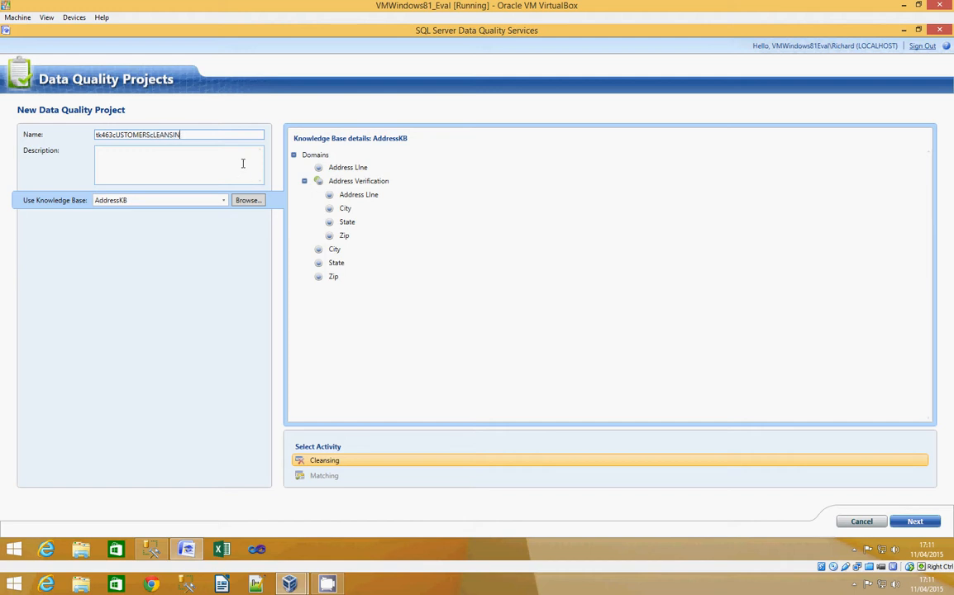
{"action": "key", "text": "BackSpace"}
{"action": "key", "text": "BackSpace"}
{"action": "key", "text": "BackSpace"}
{"action": "key", "text": "BackSpace"}
{"action": "key", "text": "BackSpace"}
{"action": "key", "text": "BackSpace"}
{"action": "key", "text": "BackSpace"}
{"action": "key", "text": "BackSpace"}
{"action": "key", "text": "BackSpace"}
{"action": "key", "text": "BackSpace"}
{"action": "key", "text": "BackSpace"}
{"action": "key", "text": "BackSpace"}
{"action": "key", "text": "BackSpace"}
{"action": "key", "text": "BackSpace"}
{"action": "key", "text": "BackSpace"}
{"action": "key", "text": "BackSpace"}
{"action": "key", "text": "BackSpace"}
{"action": "key", "text": "BackSpace"}
{"action": "key", "text": "BackSpace"}
{"action": "key", "text": "BackSpace"}
Create the cleansing project named TK463CustomersCleansing using the TK463Customers knowledge base.
{"action": "type", "text": "TK"}
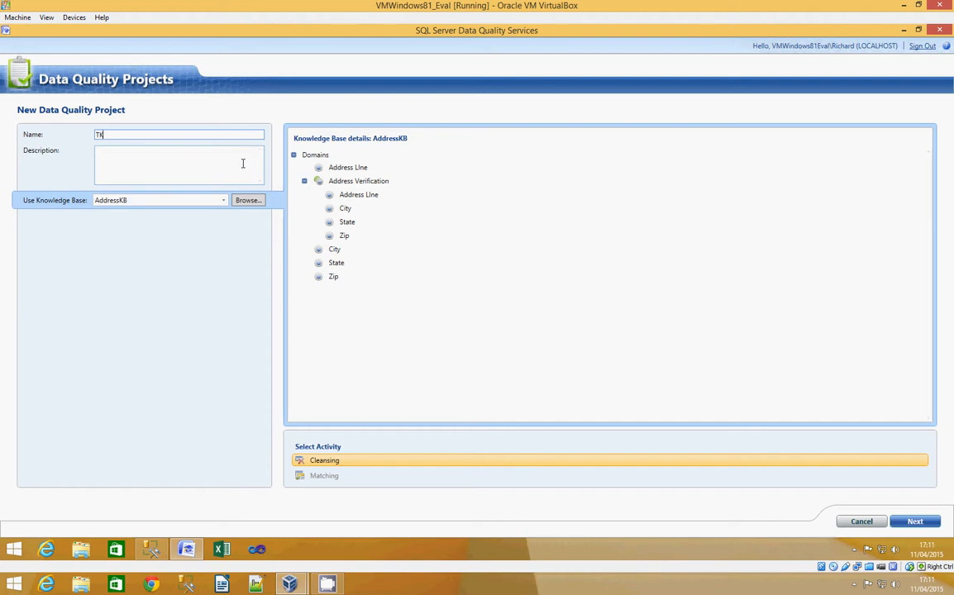
{"action": "type", "text": "463CustomersCleansing"}
{"action": "left_click", "coordinate": [223, 200]}
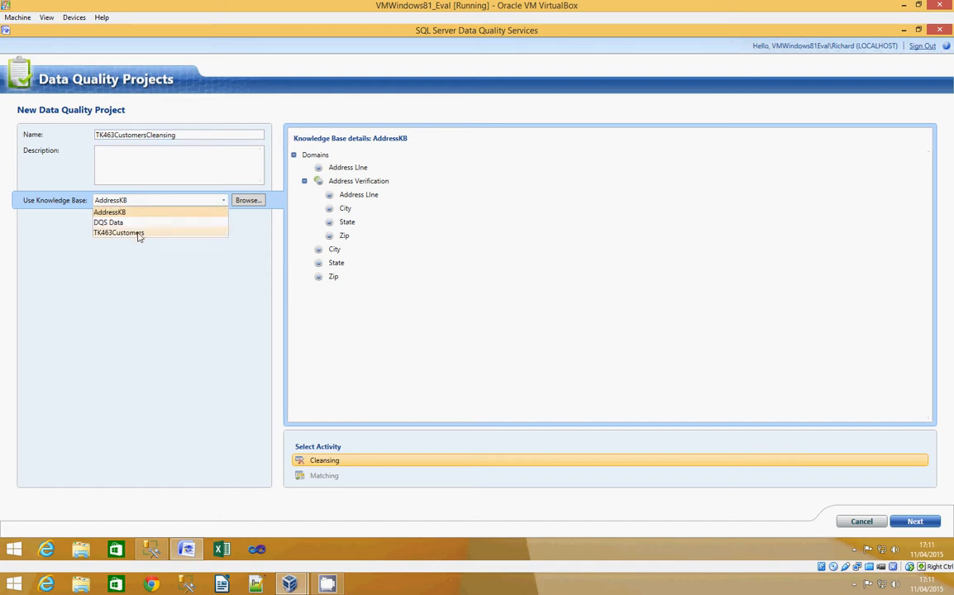
{"action": "left_click", "coordinate": [137, 232]}
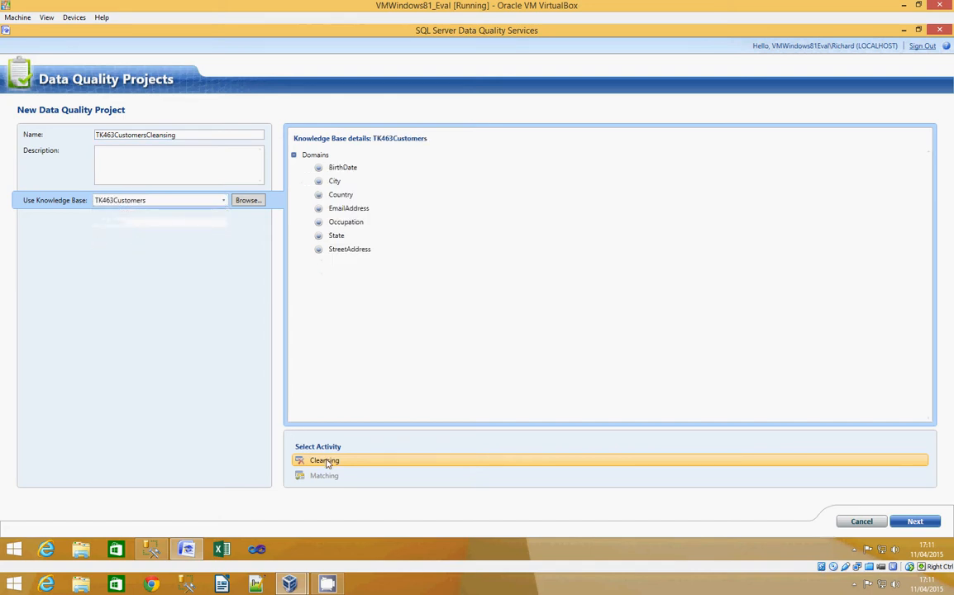
{"action": "left_click", "coordinate": [916, 521]}
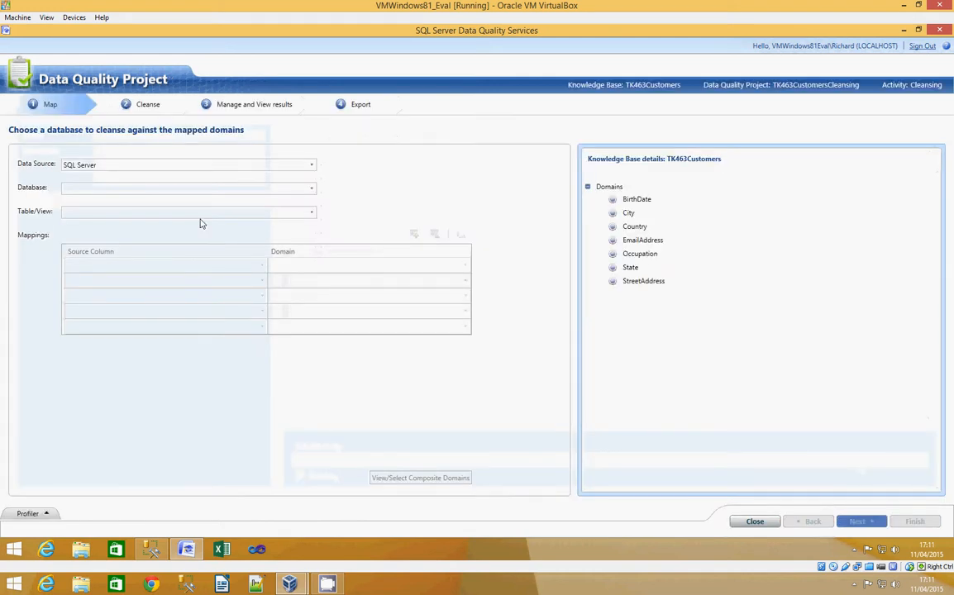
Set the source to the TK43CustomersDirty view in the DQS_STAGING_DATA database on SQL Server.
{"action": "left_click", "coordinate": [116, 168]}
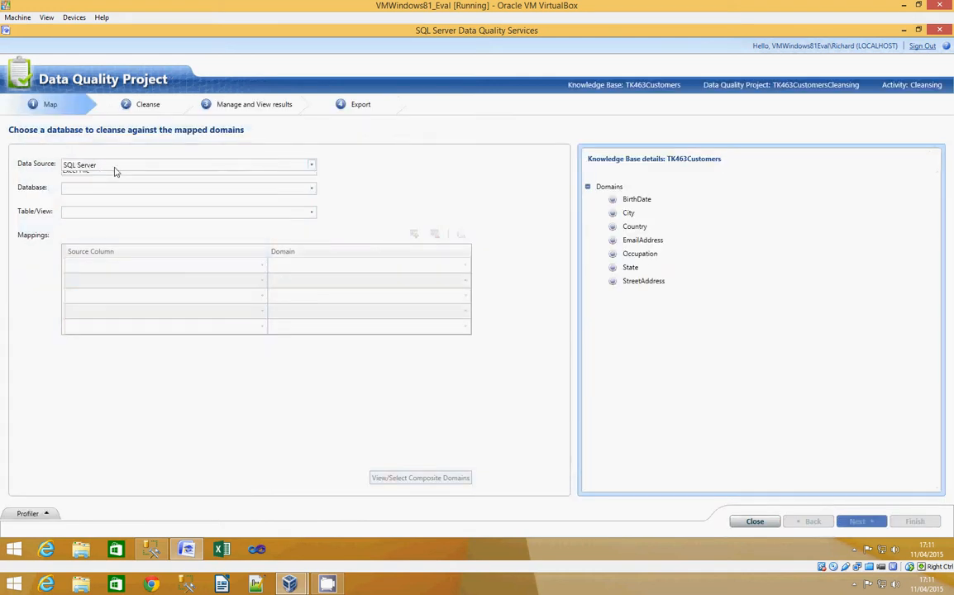
{"action": "left_click", "coordinate": [91, 180]}
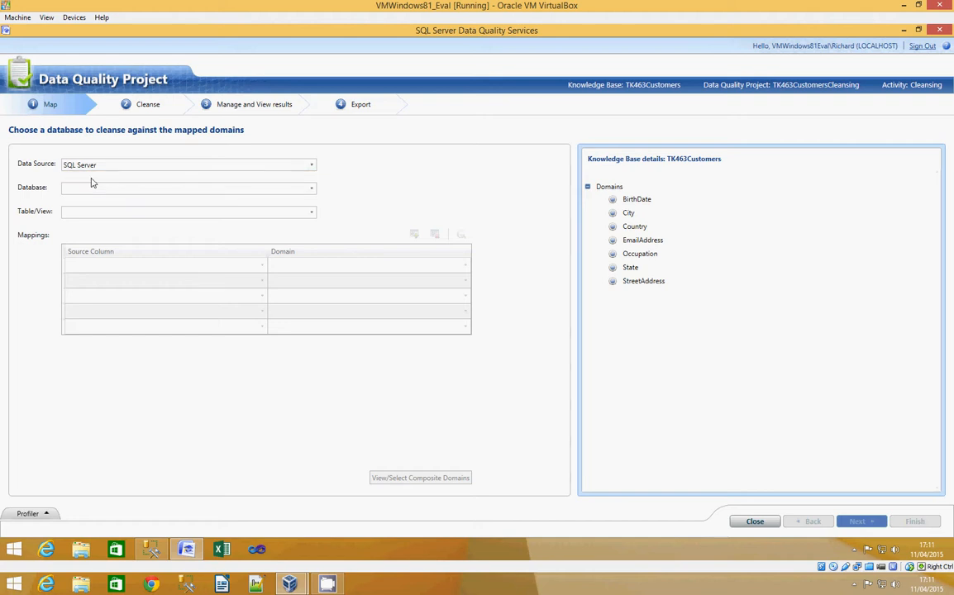
{"action": "left_click", "coordinate": [312, 189]}
{"action": "left_click", "coordinate": [114, 223]}
{"action": "left_click", "coordinate": [312, 212]}
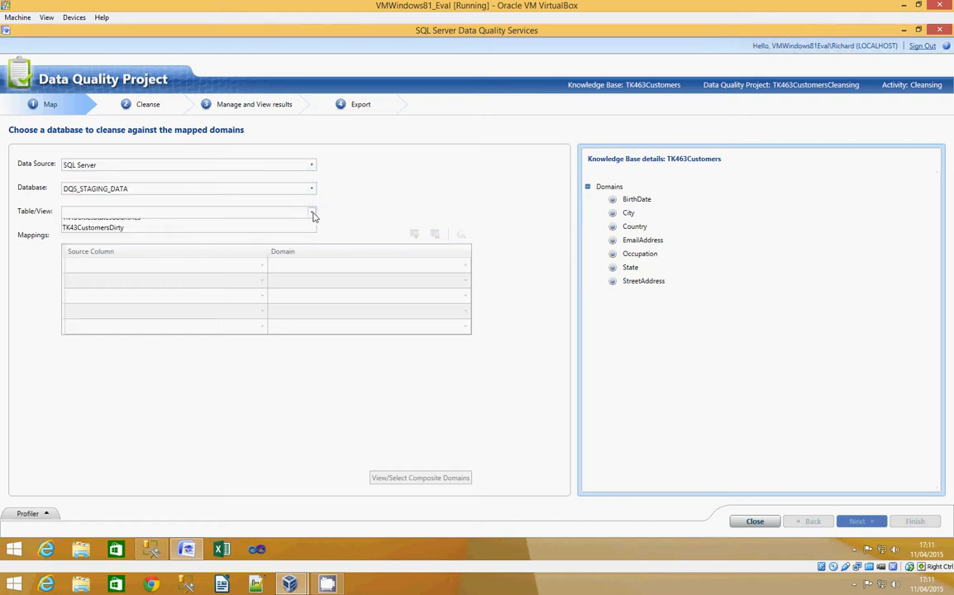
{"action": "left_click", "coordinate": [121, 236]}
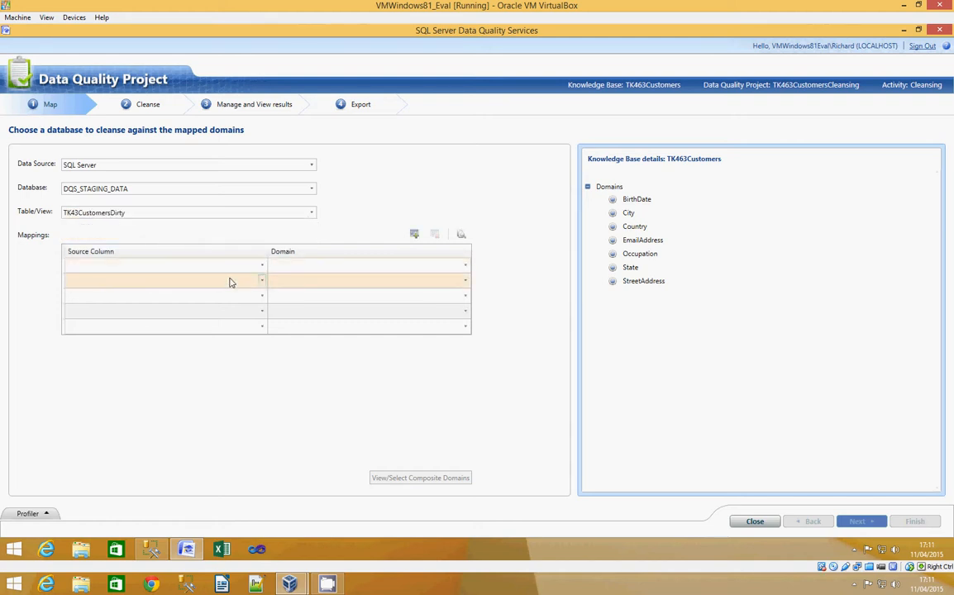
Add two extra mapping rows and map the BirthDate source column to the BirthDate domain.
{"action": "left_click", "coordinate": [414, 235]}
{"action": "left_click", "coordinate": [414, 234]}
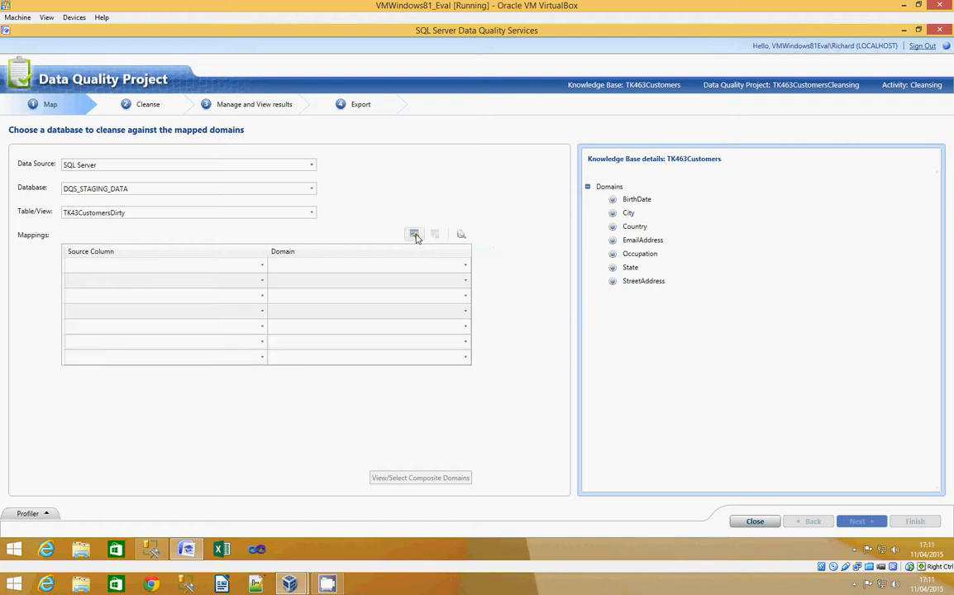
{"action": "left_click", "coordinate": [262, 266]}
{"action": "left_click", "coordinate": [196, 280]}
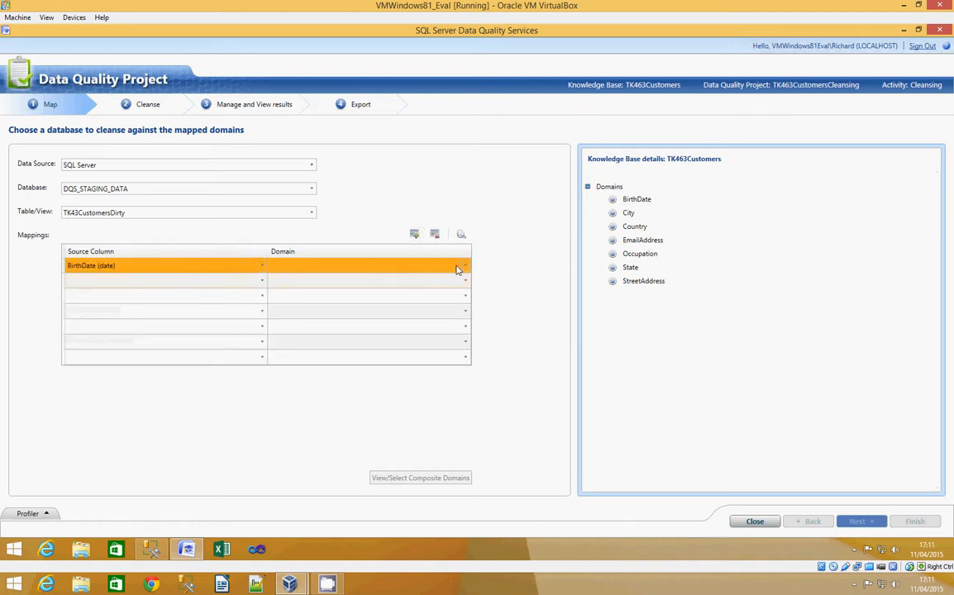
{"action": "left_click", "coordinate": [464, 266]}
{"action": "left_click", "coordinate": [290, 289]}
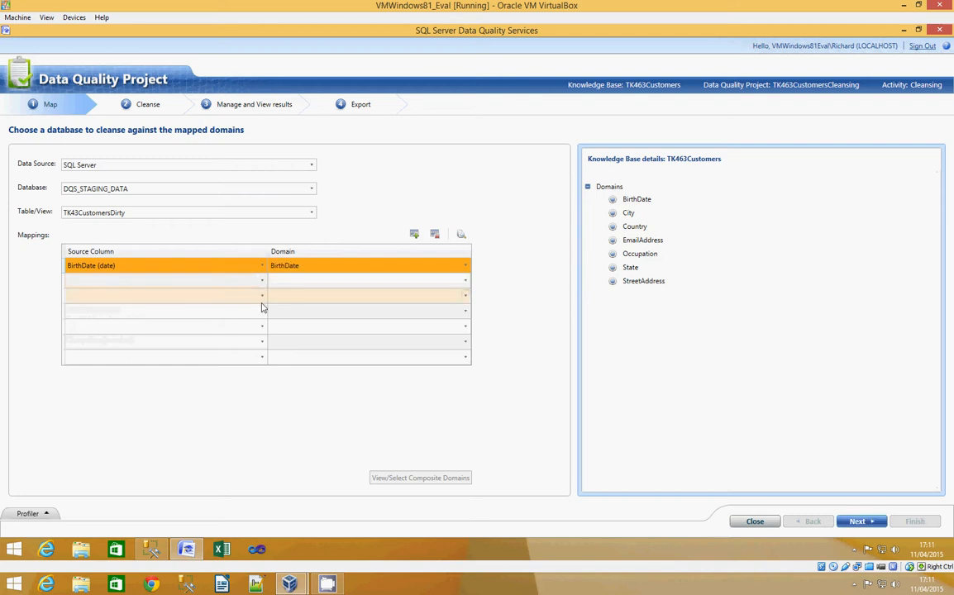
Map the City source column to the City domain and CountryRegion to the Country domain.
{"action": "left_click", "coordinate": [262, 281]}
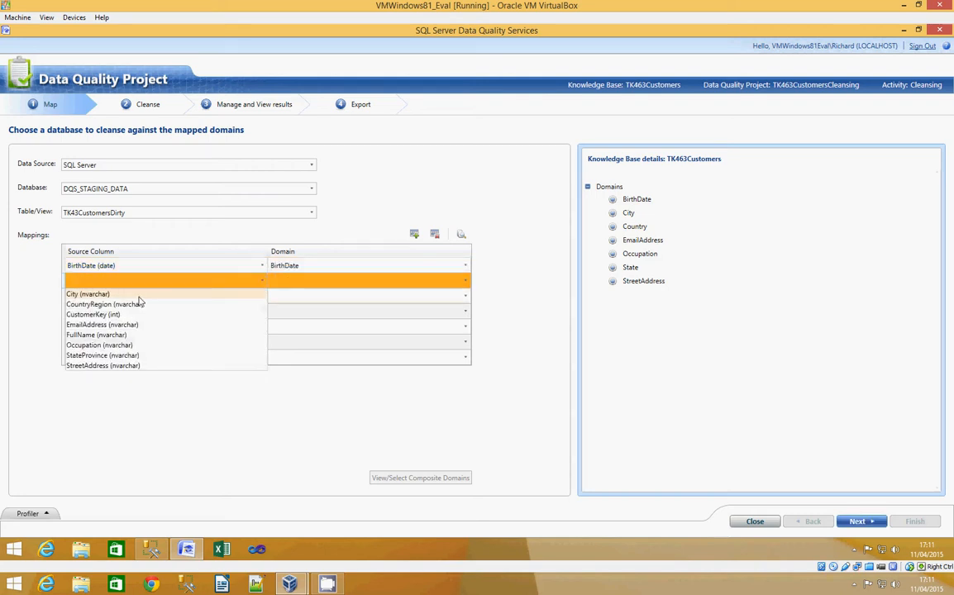
{"action": "left_click", "coordinate": [139, 296]}
{"action": "left_click", "coordinate": [464, 281]}
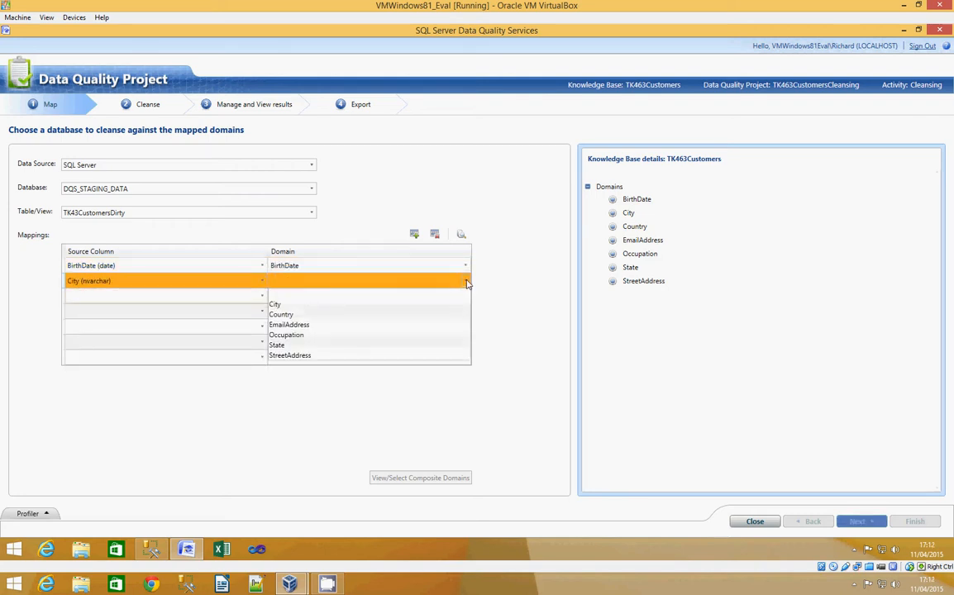
{"action": "left_click", "coordinate": [311, 305]}
{"action": "left_click", "coordinate": [262, 295]}
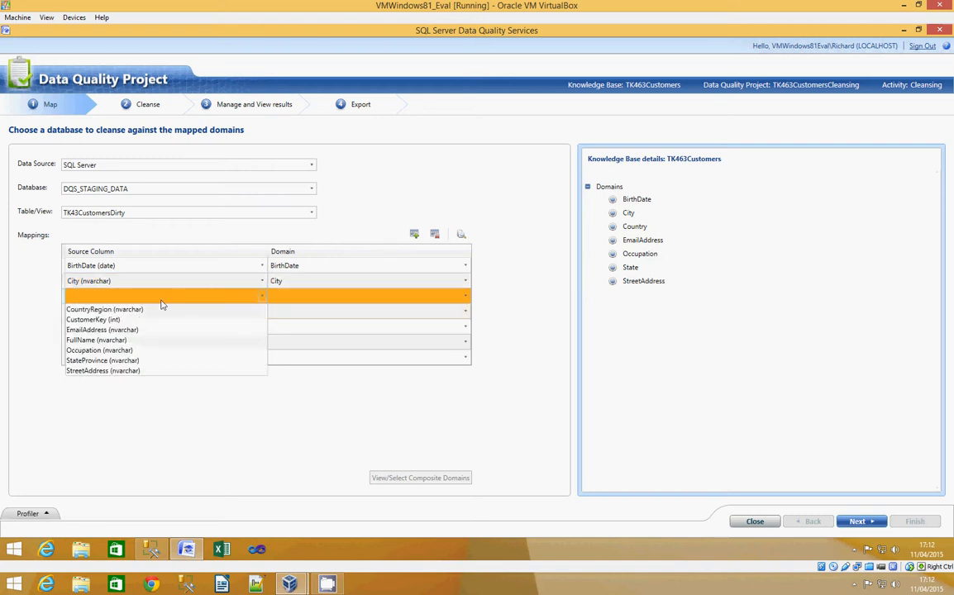
{"action": "left_click", "coordinate": [155, 310]}
{"action": "left_click", "coordinate": [464, 298]}
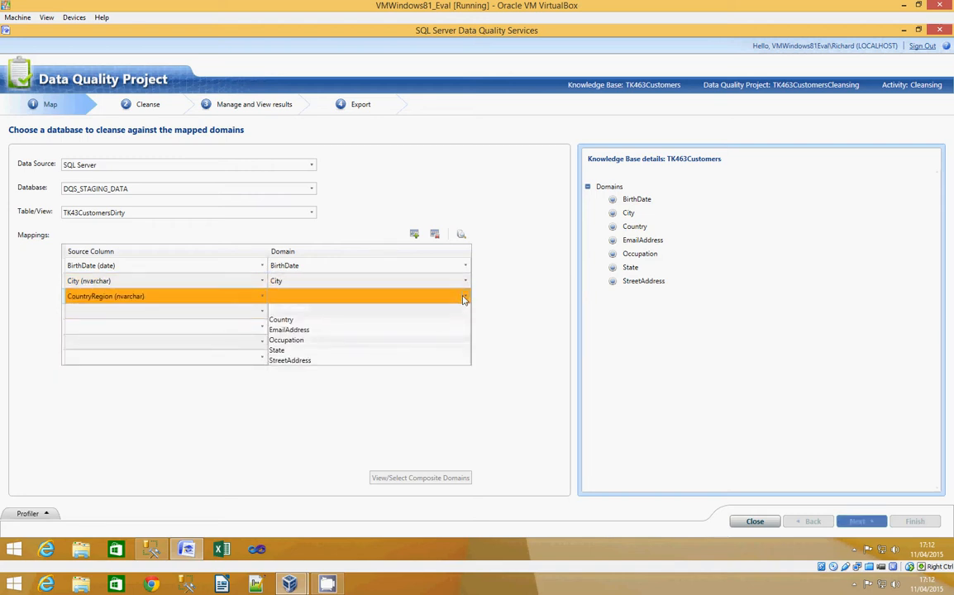
{"action": "left_click", "coordinate": [322, 319]}
Map the EmailAddress source column to the EmailAddress domain and Occupation to the Occupation domain.
{"action": "left_click", "coordinate": [262, 312]}
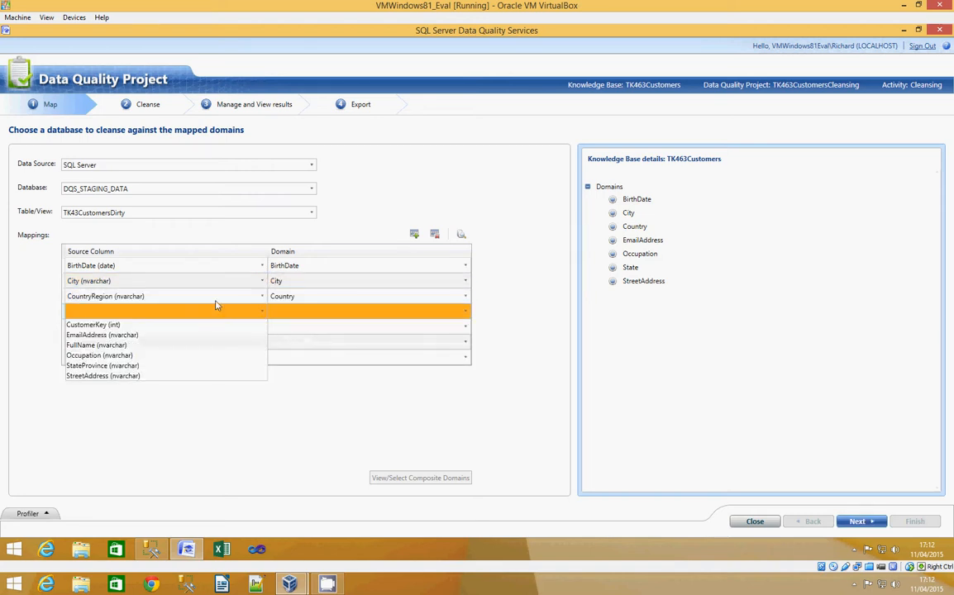
{"action": "left_click", "coordinate": [165, 335]}
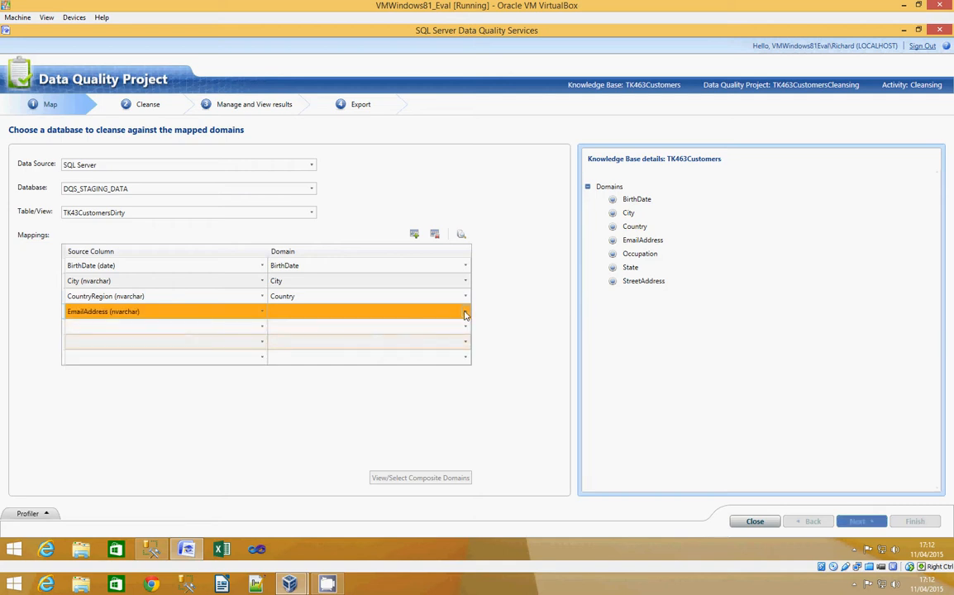
{"action": "left_click", "coordinate": [465, 314]}
{"action": "left_click", "coordinate": [294, 333]}
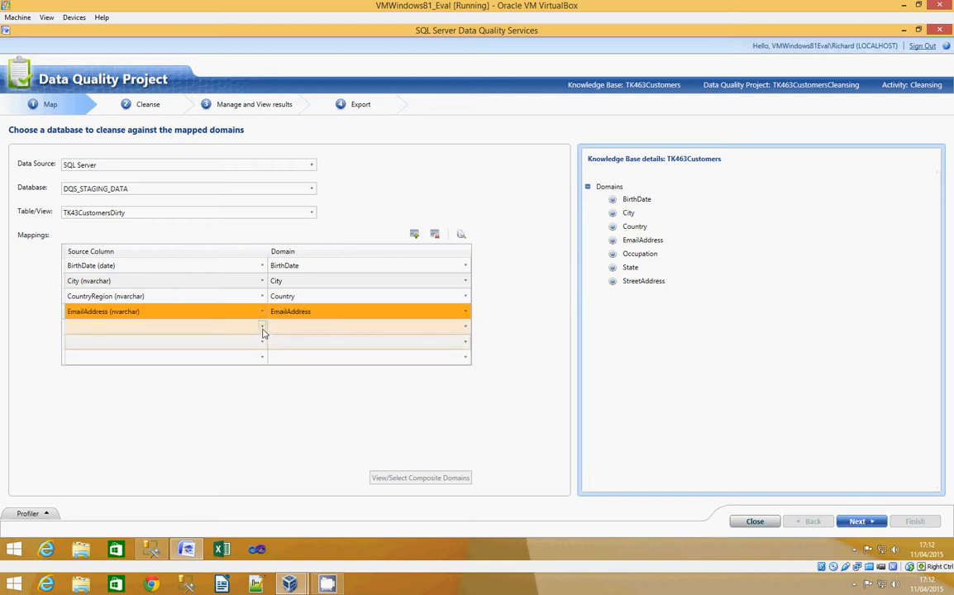
{"action": "left_click", "coordinate": [262, 329]}
{"action": "left_click", "coordinate": [139, 361]}
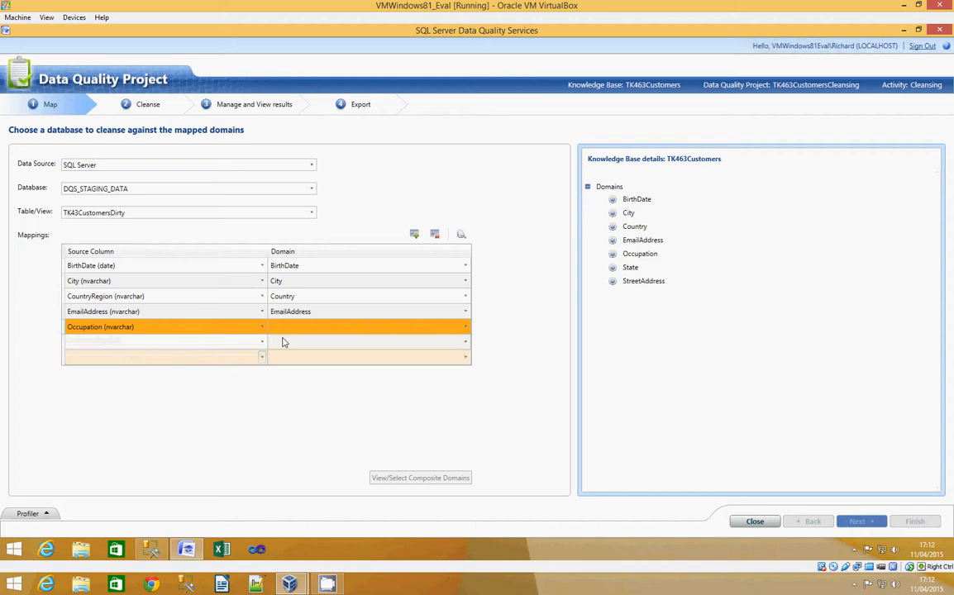
{"action": "left_click", "coordinate": [451, 328]}
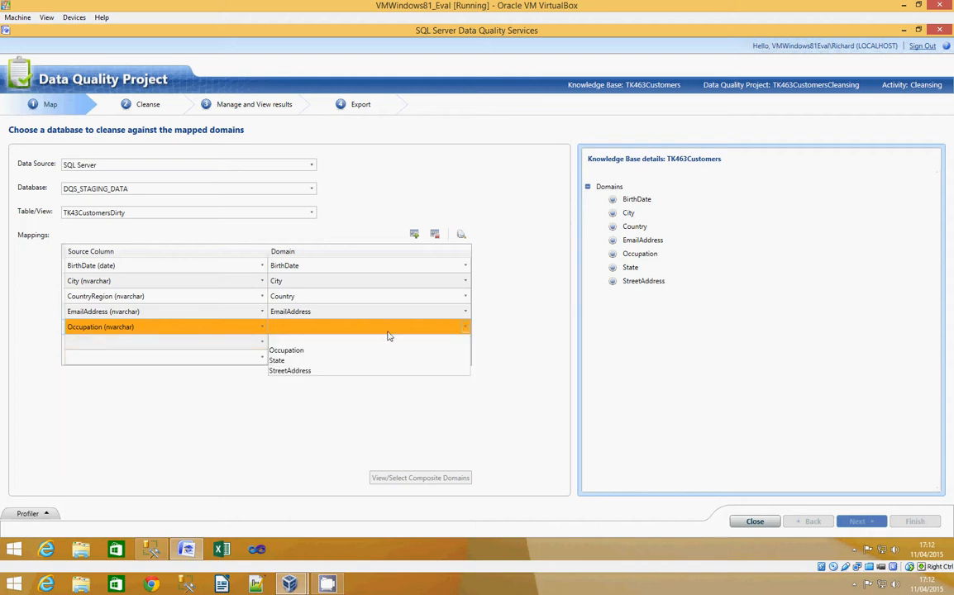
{"action": "left_click", "coordinate": [326, 354]}
Map the StateProvince source column to the State domain and StreetAddress to the StreetAddress domain.
{"action": "left_click", "coordinate": [262, 341]}
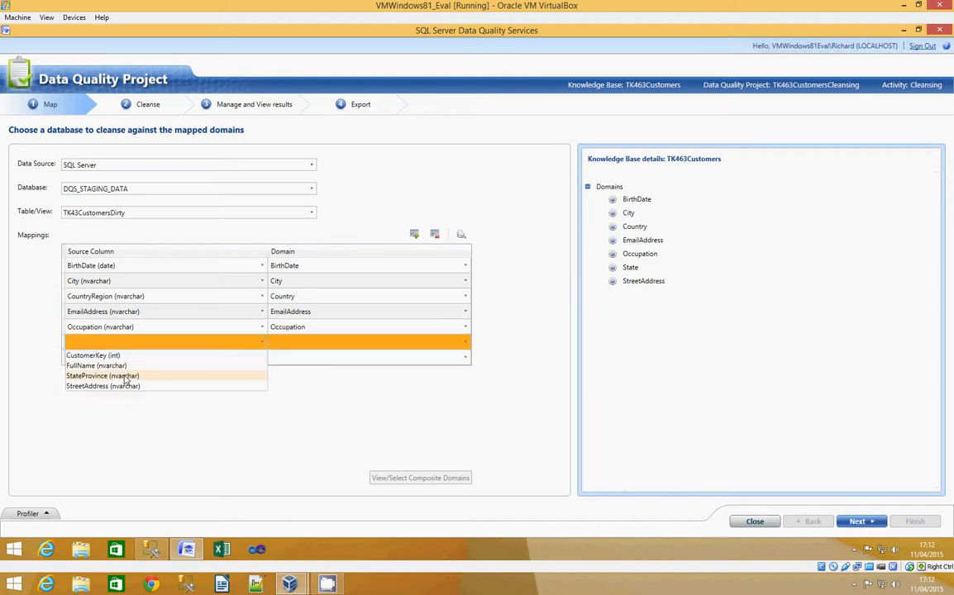
{"action": "left_click", "coordinate": [124, 377]}
{"action": "left_click", "coordinate": [465, 342]}
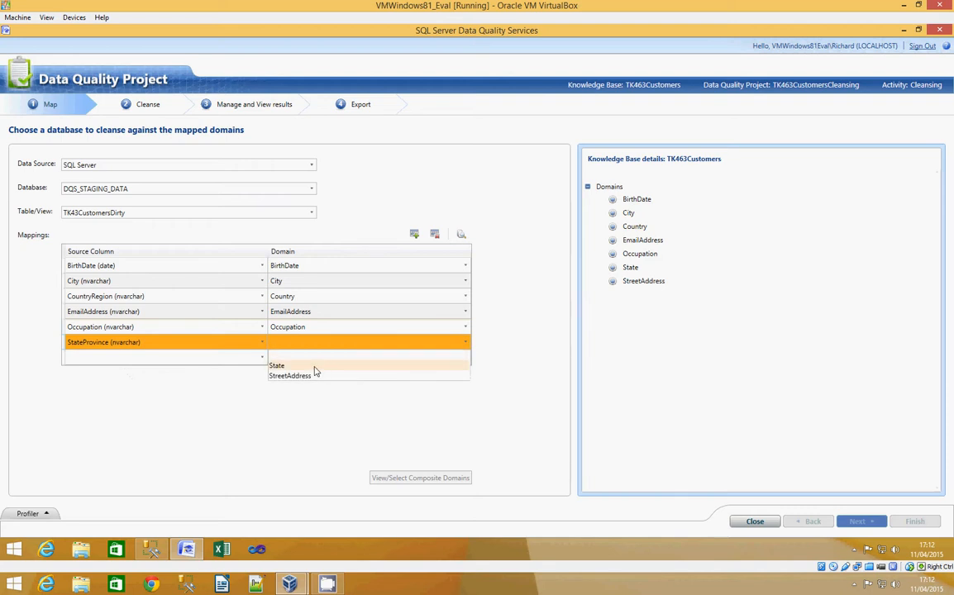
{"action": "left_click", "coordinate": [313, 366]}
{"action": "left_click", "coordinate": [262, 357]}
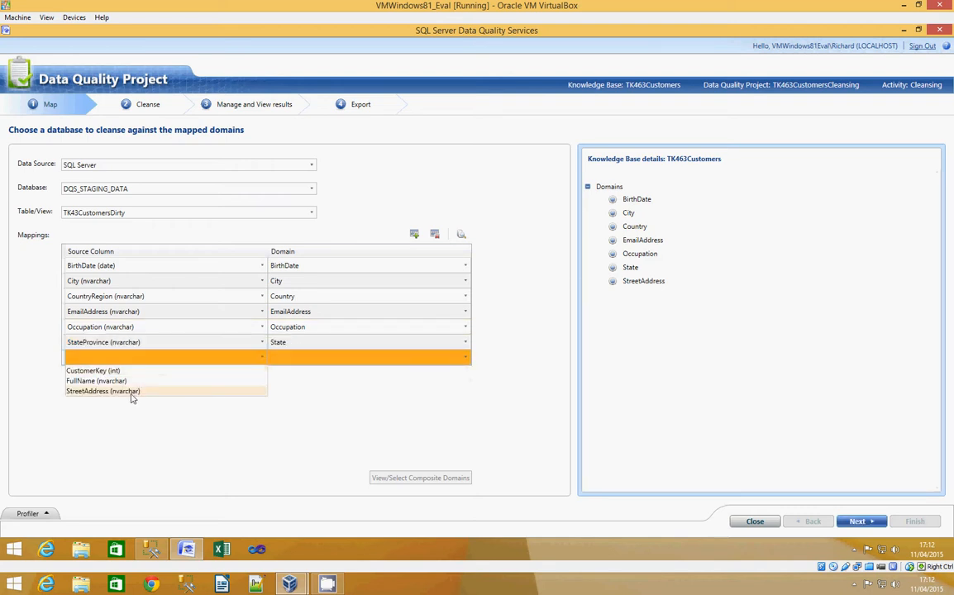
{"action": "left_click", "coordinate": [131, 393]}
{"action": "left_click", "coordinate": [465, 357]}
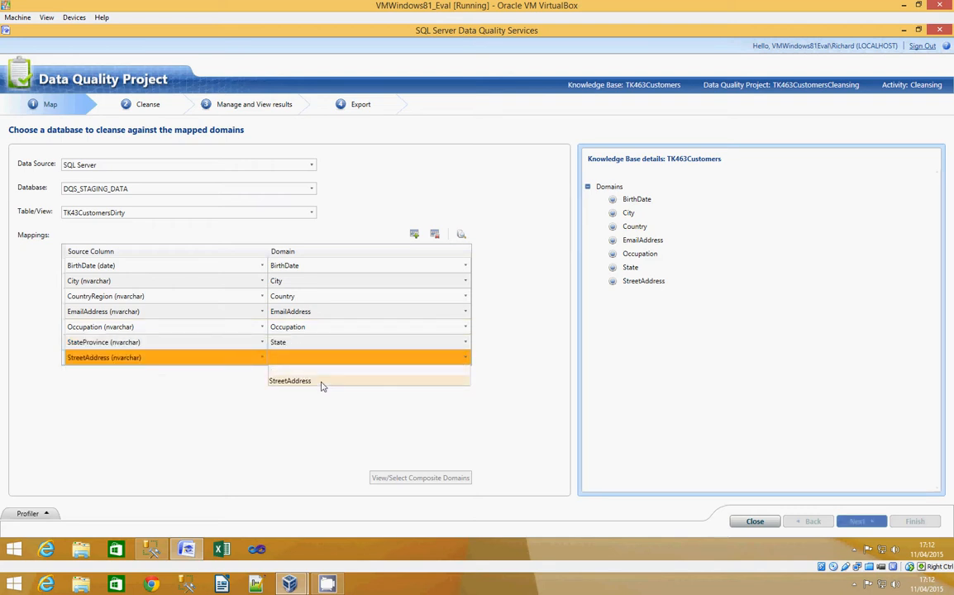
{"action": "left_click", "coordinate": [320, 382]}
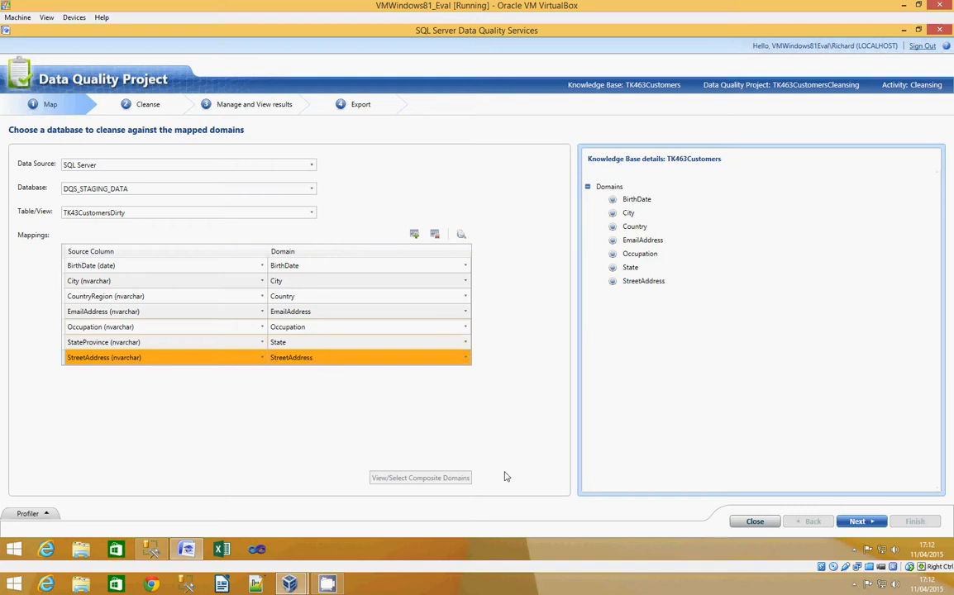
Dismiss the error, reselect SQL Server as the data source, and run the cleansing process on the mapped data.
{"action": "left_click", "coordinate": [858, 522]}
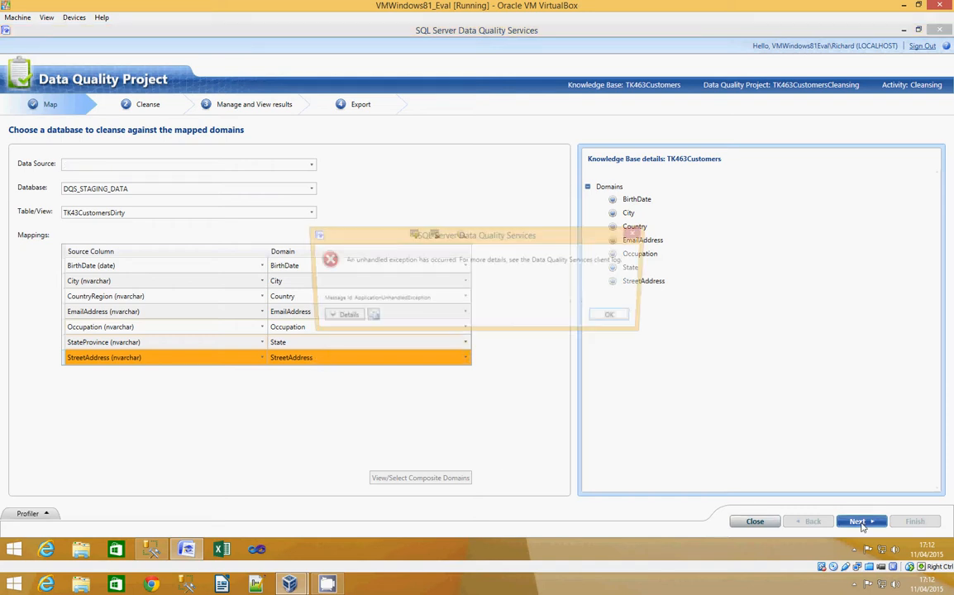
{"action": "left_click", "coordinate": [615, 320]}
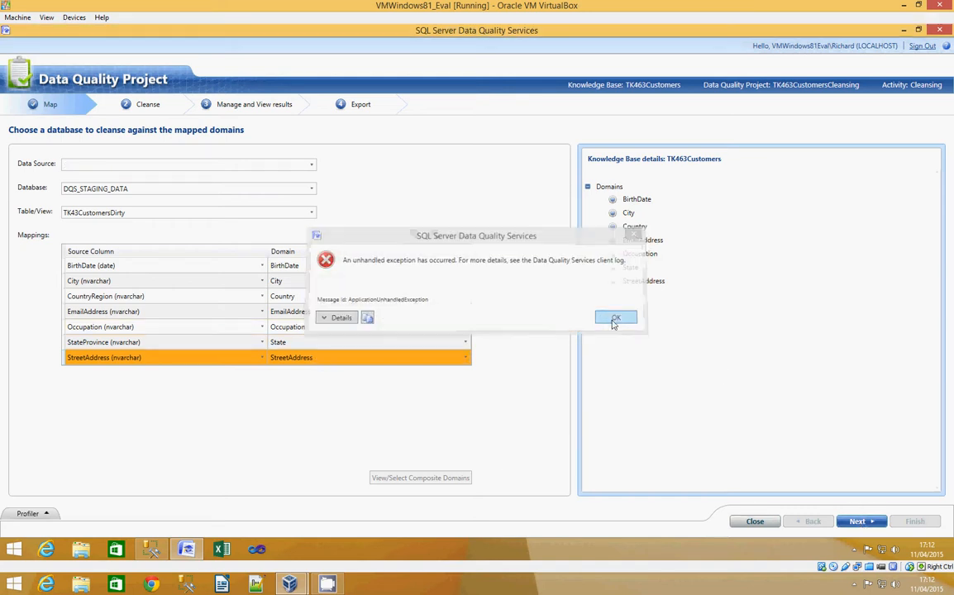
{"action": "left_click", "coordinate": [309, 167]}
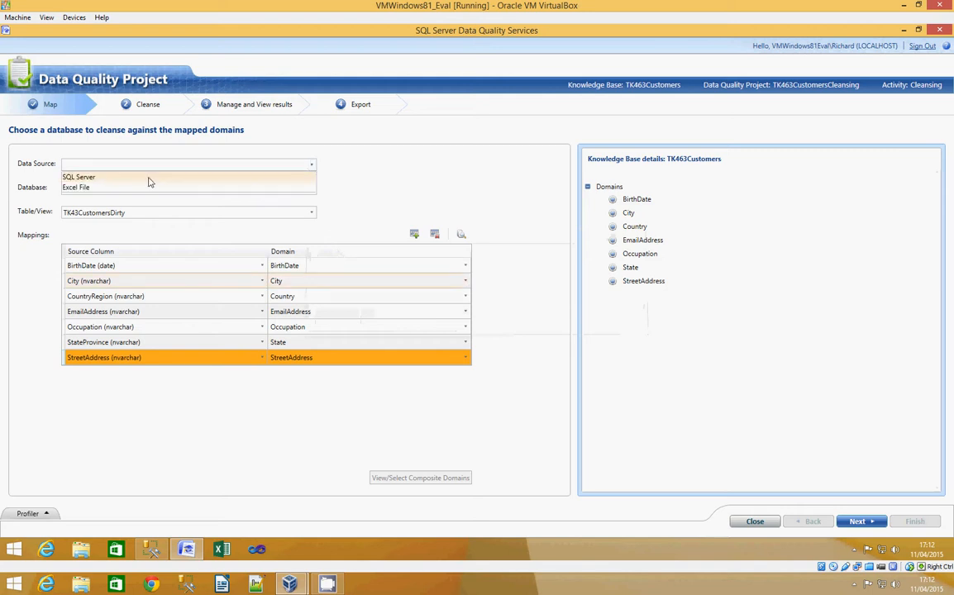
{"action": "left_click", "coordinate": [139, 176]}
{"action": "left_click", "coordinate": [858, 521]}
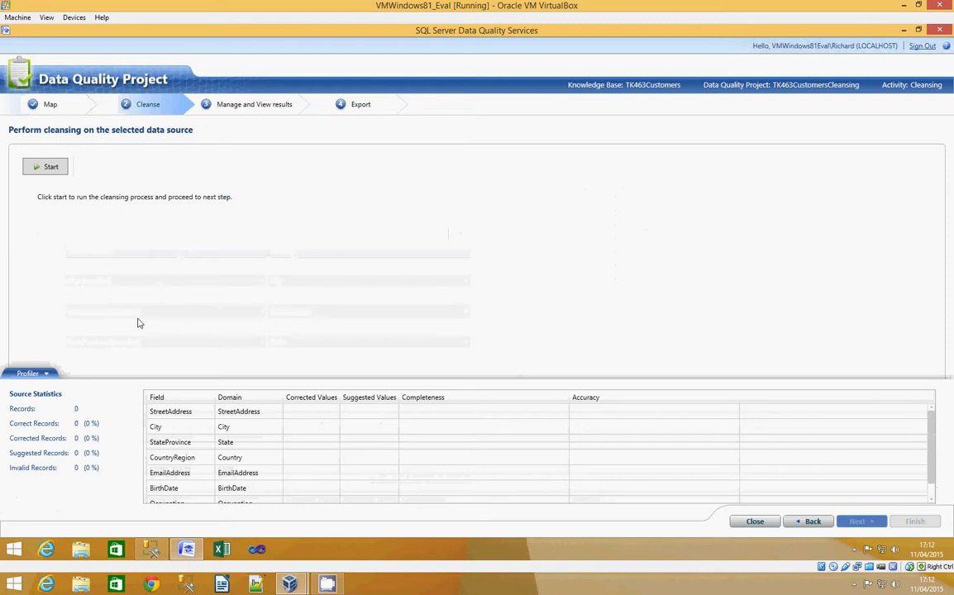
{"action": "left_click", "coordinate": [46, 167]}
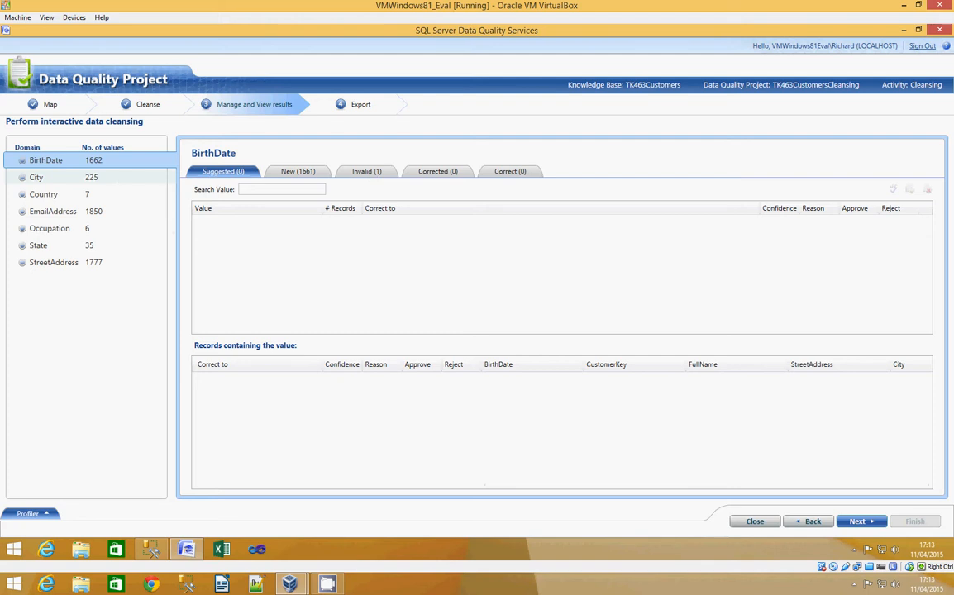
Review the invalid and new BirthDate values, and search the new StreetAddress values for 7800.
{"action": "left_click", "coordinate": [369, 172]}
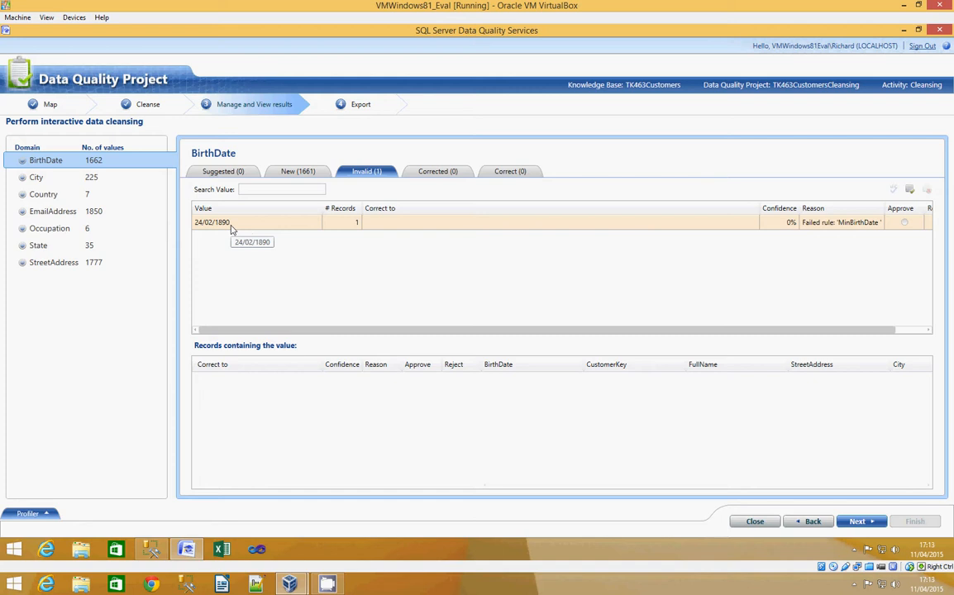
{"action": "left_click", "coordinate": [297, 171]}
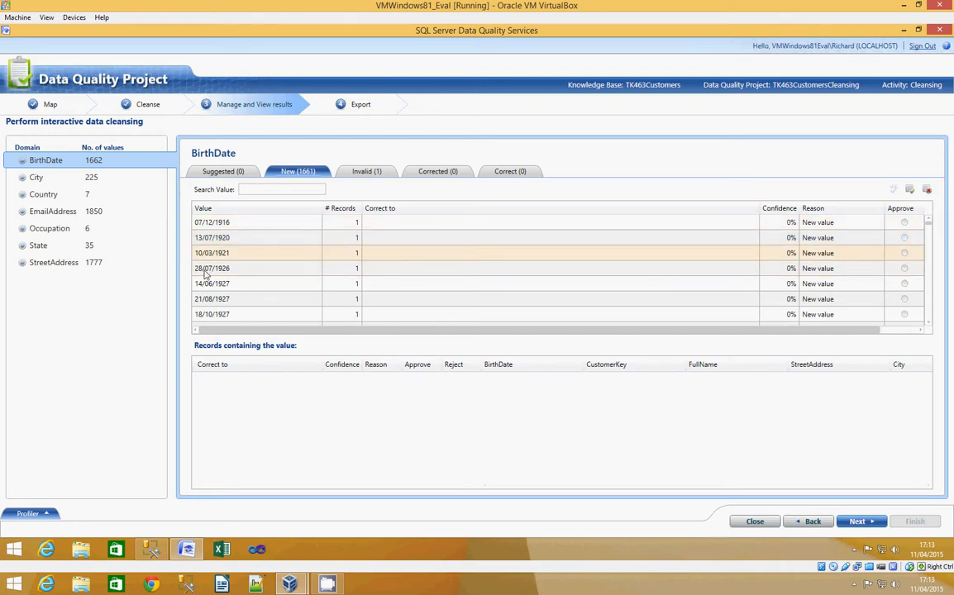
{"action": "left_click", "coordinate": [82, 262]}
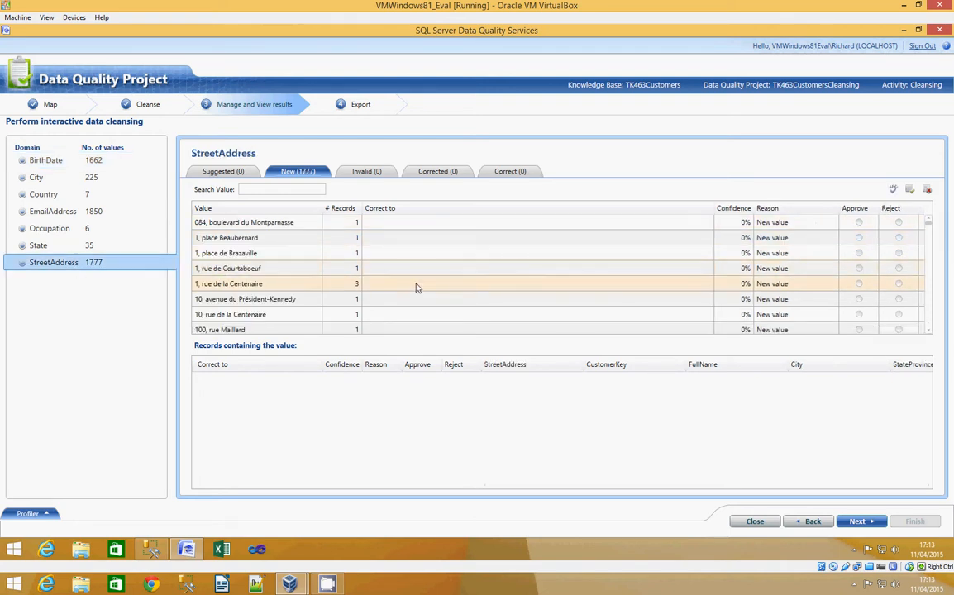
{"action": "left_click", "coordinate": [282, 189]}
{"action": "type", "text": "7800"}
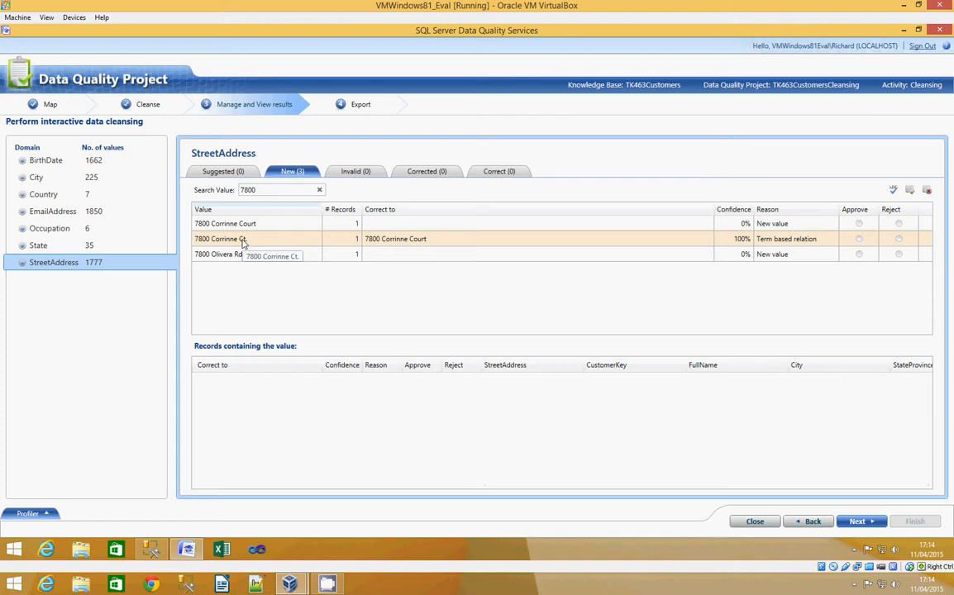
Clear the value search and correct the new State value Kingsland to Queensland.
{"action": "left_click", "coordinate": [49, 245]}
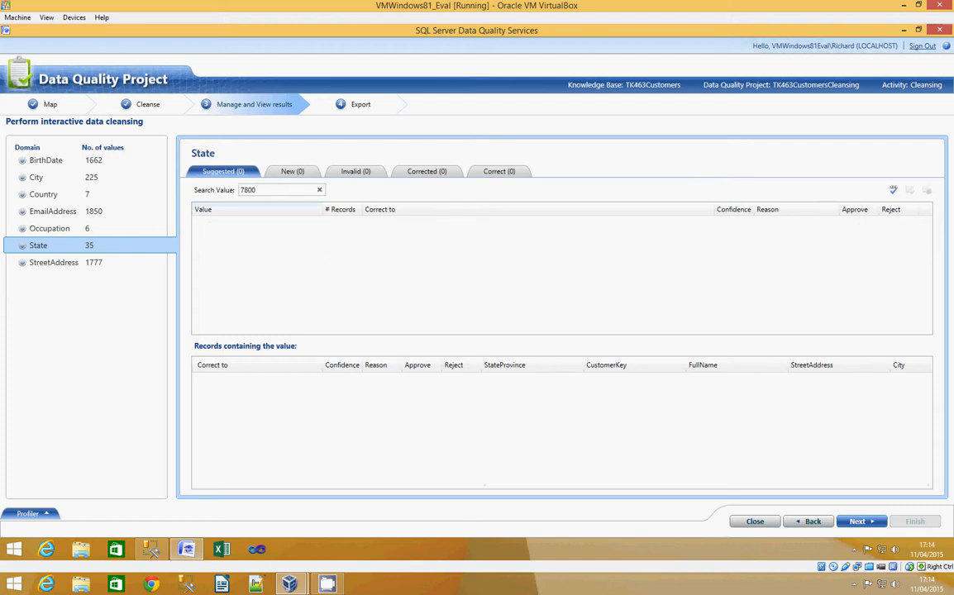
{"action": "left_click", "coordinate": [320, 191]}
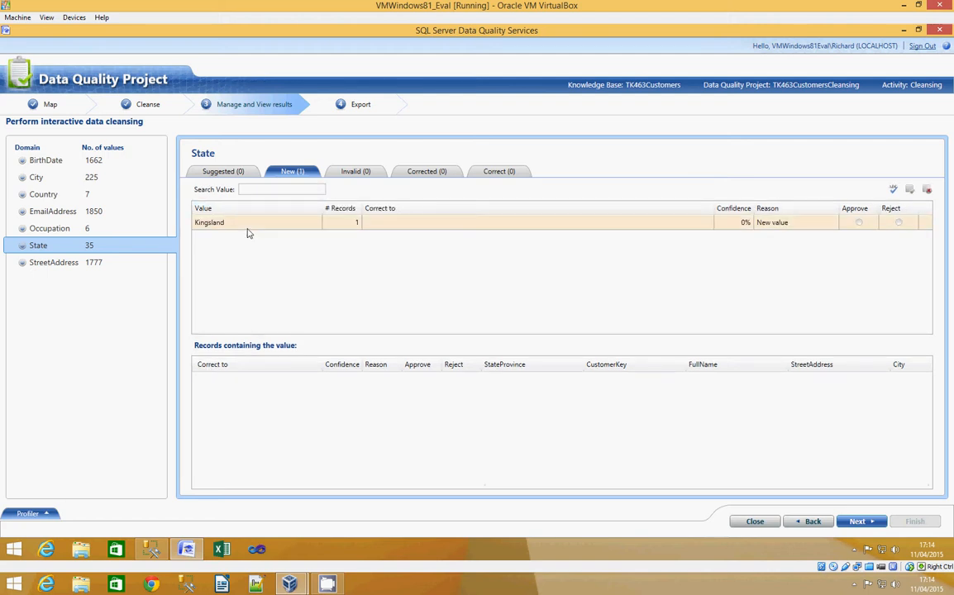
{"action": "left_click", "coordinate": [390, 228]}
{"action": "type", "text": "Queensland"}
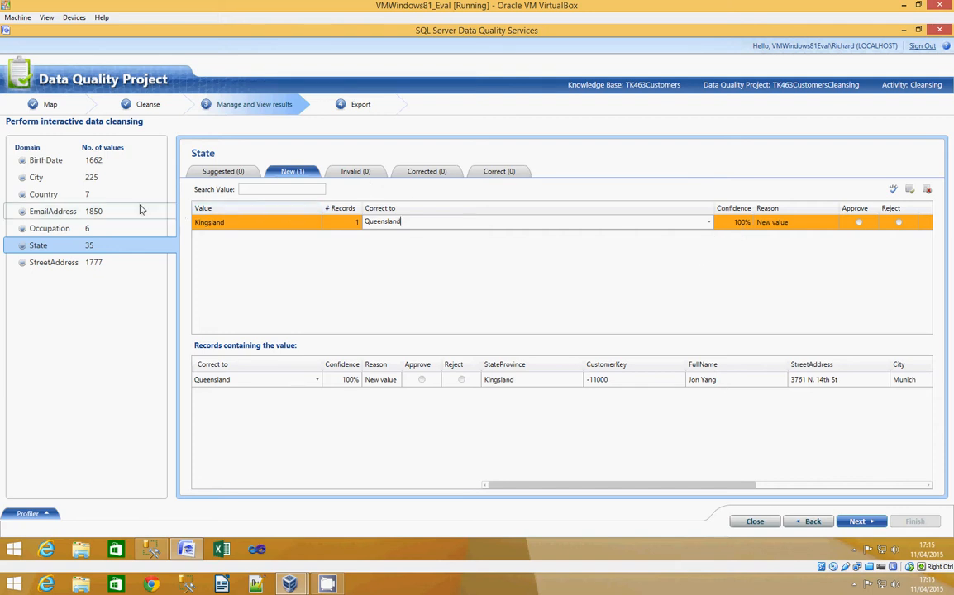
Review the corrected values of the City domain and the correct values of the Country domain.
{"action": "left_click", "coordinate": [43, 180]}
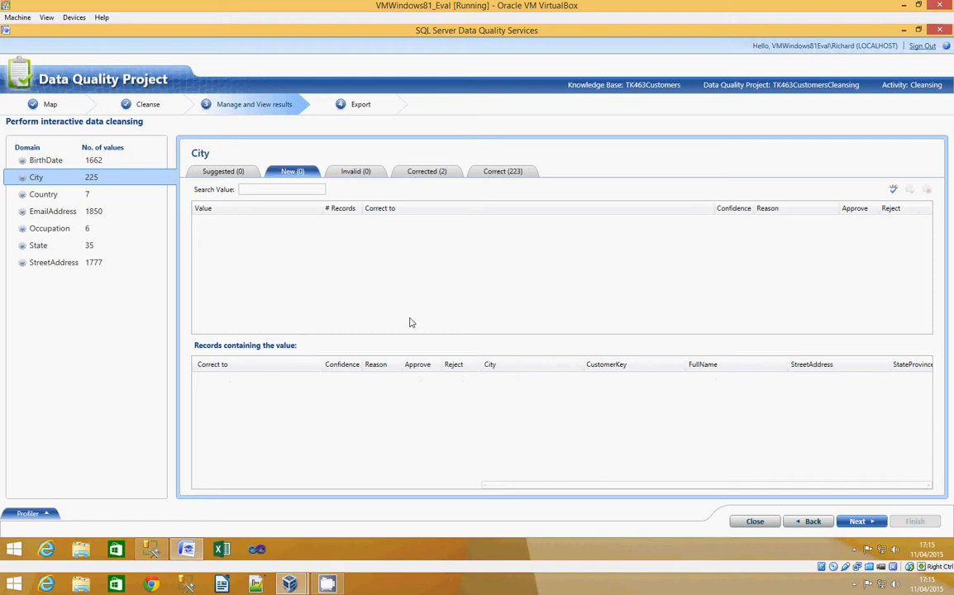
{"action": "left_click", "coordinate": [417, 173]}
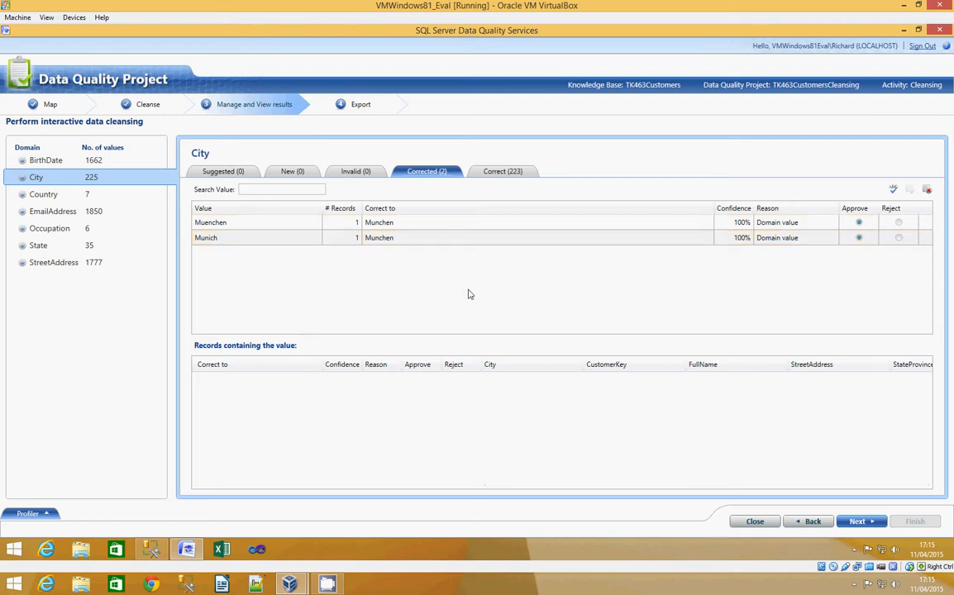
{"action": "left_click", "coordinate": [86, 195]}
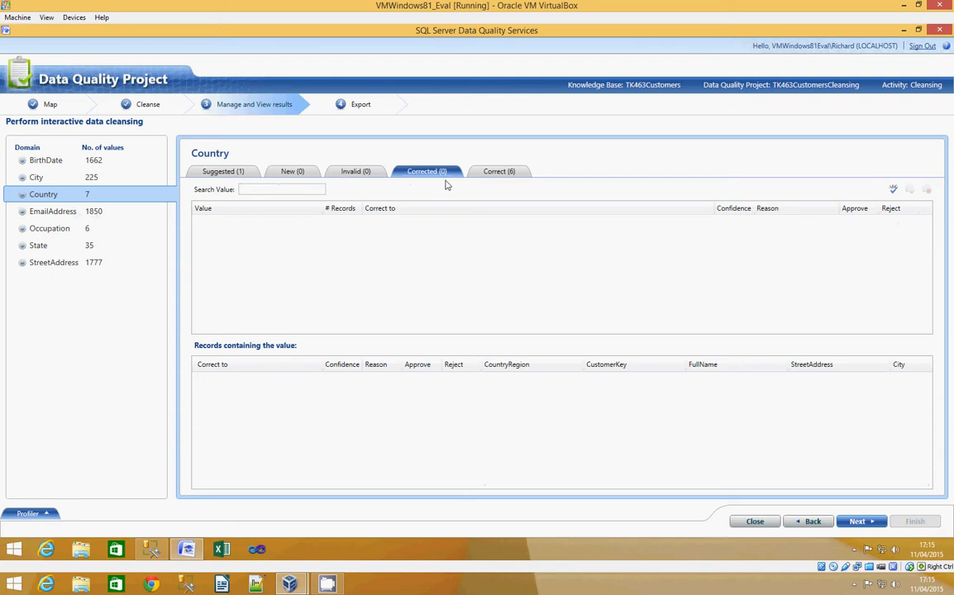
{"action": "left_click", "coordinate": [499, 173]}
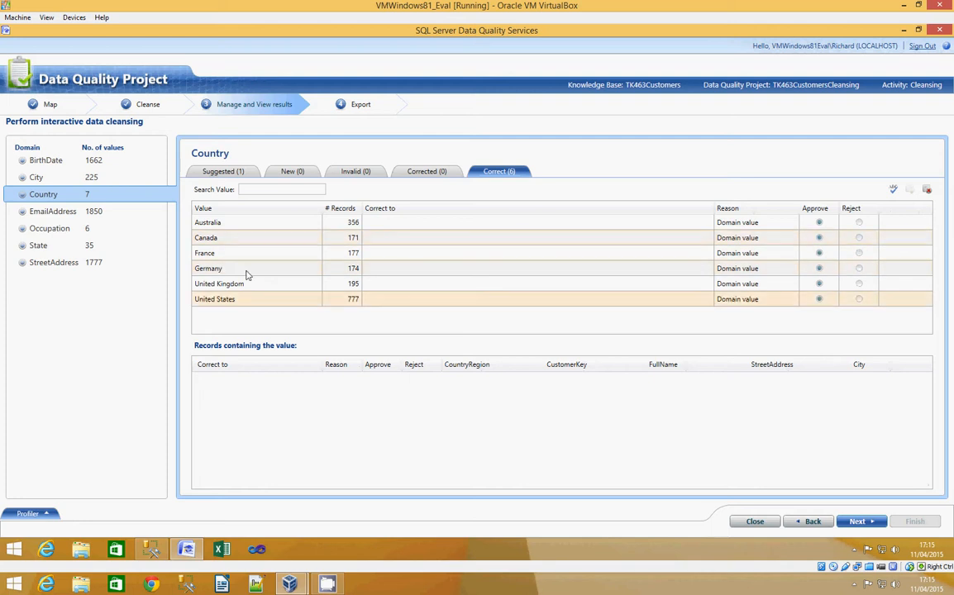
Reject the suggested Country correction of Austria to Australia and check the domain's invalid and new values.
{"action": "left_click", "coordinate": [232, 173]}
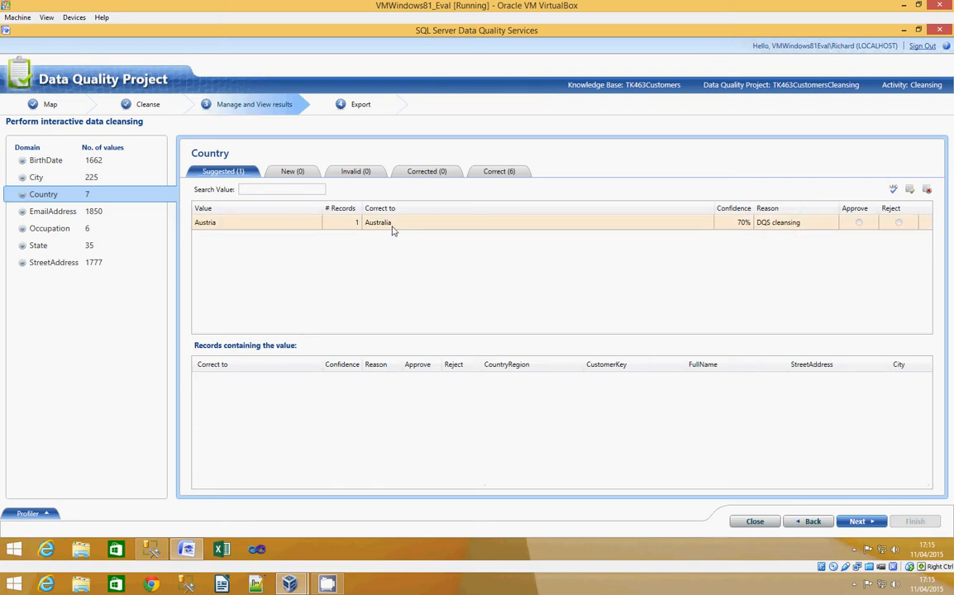
{"action": "left_click", "coordinate": [900, 224]}
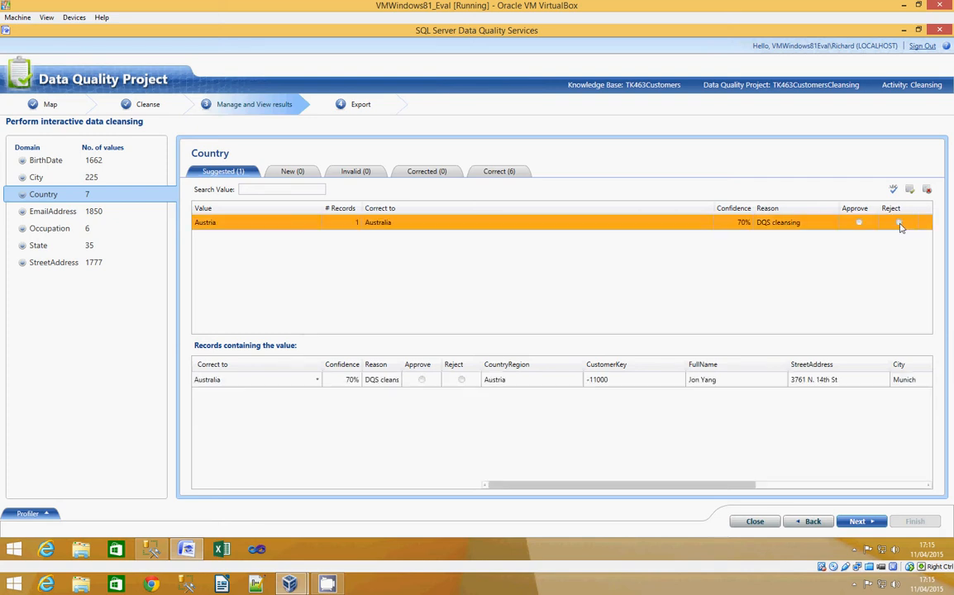
{"action": "left_click", "coordinate": [899, 223]}
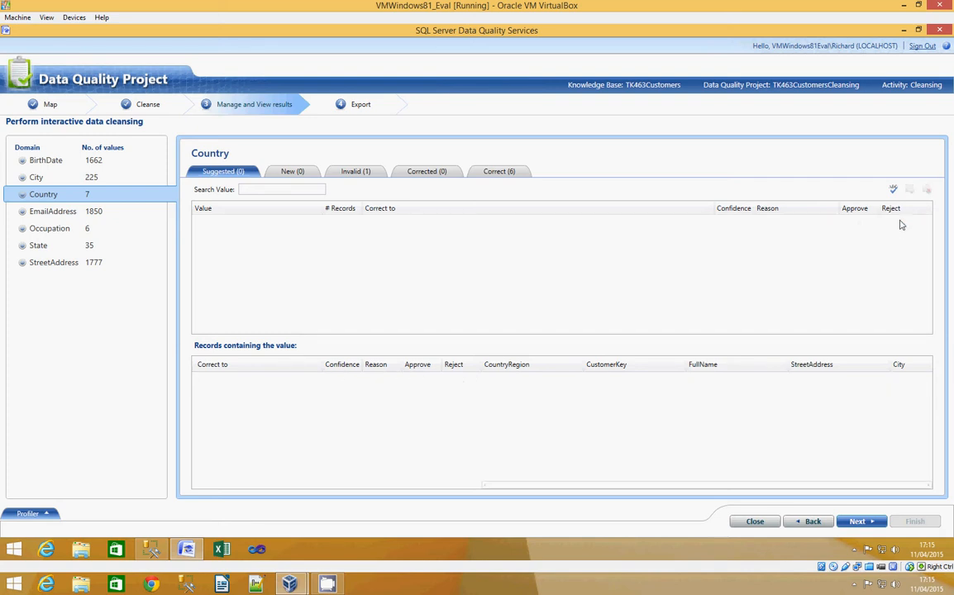
{"action": "left_click", "coordinate": [364, 173]}
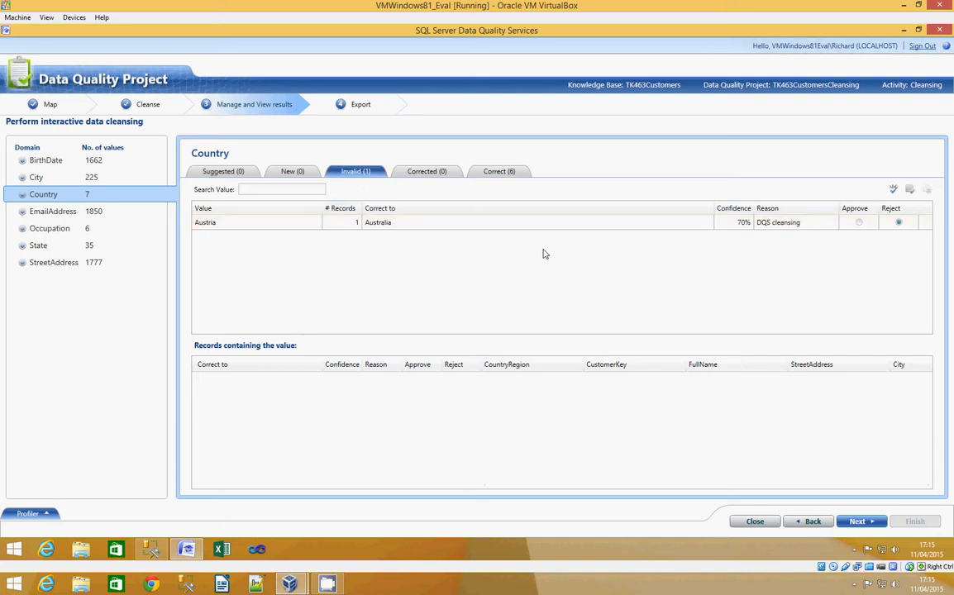
{"action": "left_click", "coordinate": [296, 175]}
{"action": "left_click", "coordinate": [353, 174]}
Correct the invalid EmailAddress value by entering the address with @ in place of #, and look over the new e-mail values.
{"action": "left_click", "coordinate": [53, 211]}
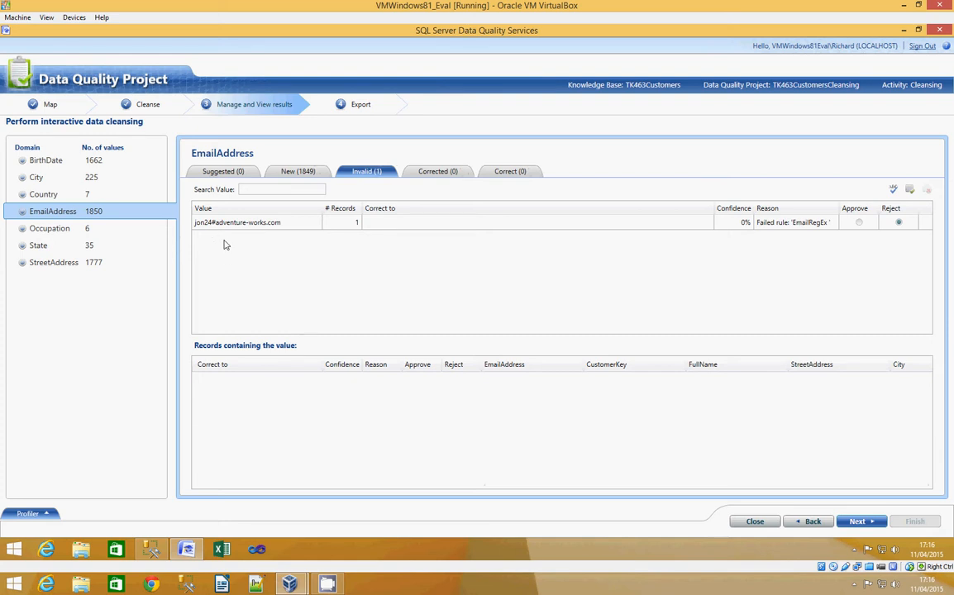
{"action": "left_click", "coordinate": [291, 226]}
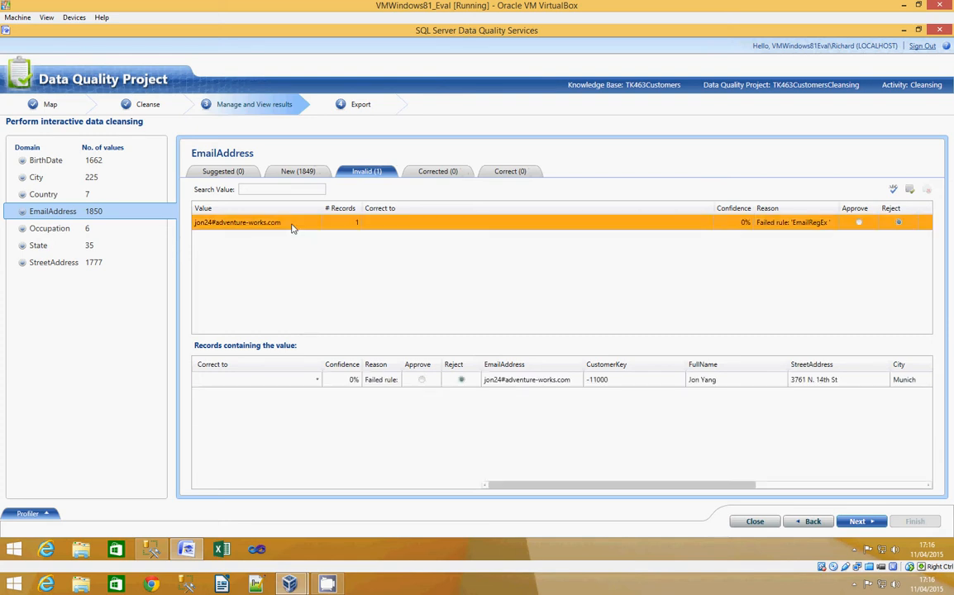
{"action": "left_click", "coordinate": [381, 230]}
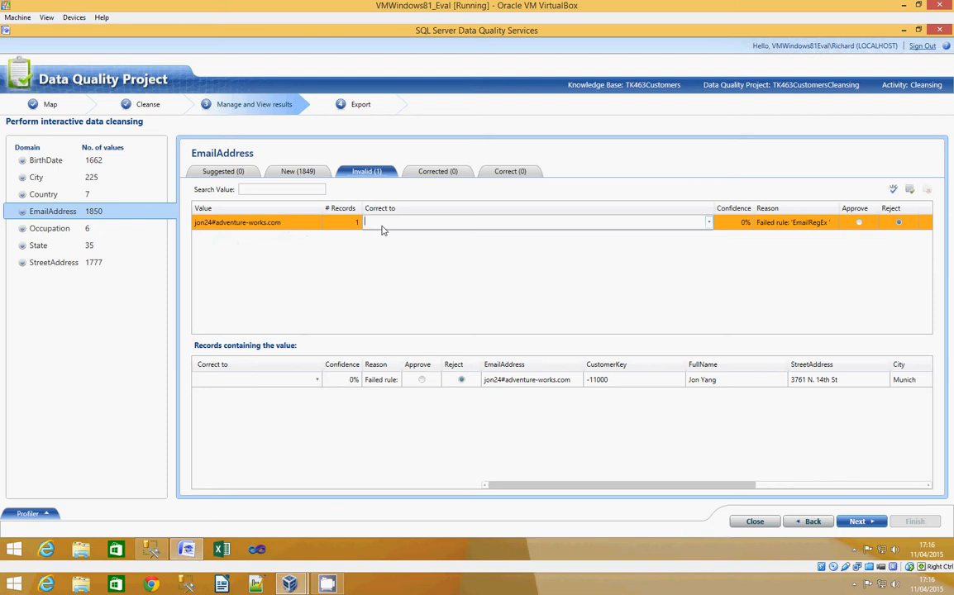
{"action": "type", "text": "jon24"}
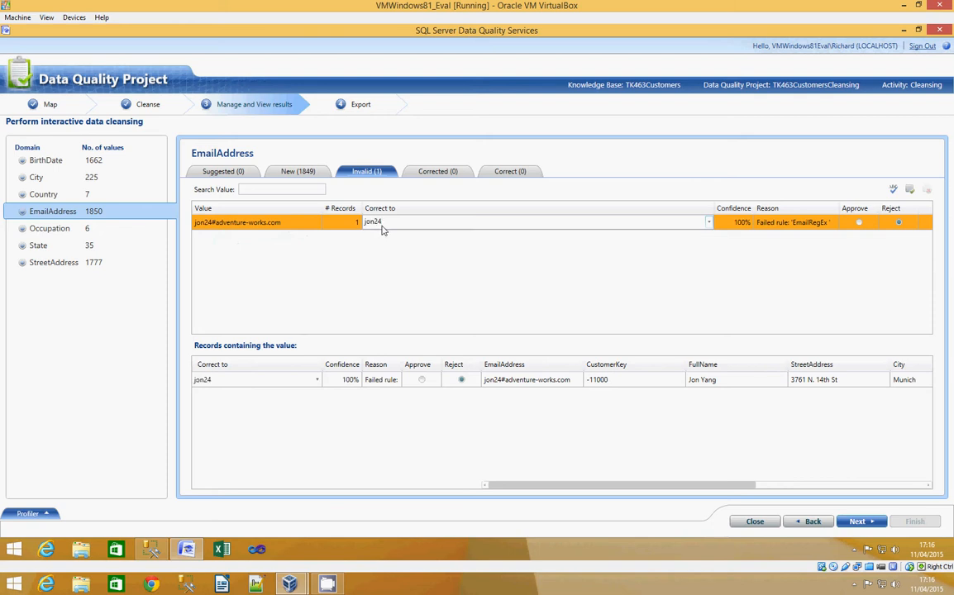
{"action": "type", "text": "@adventure-works.com"}
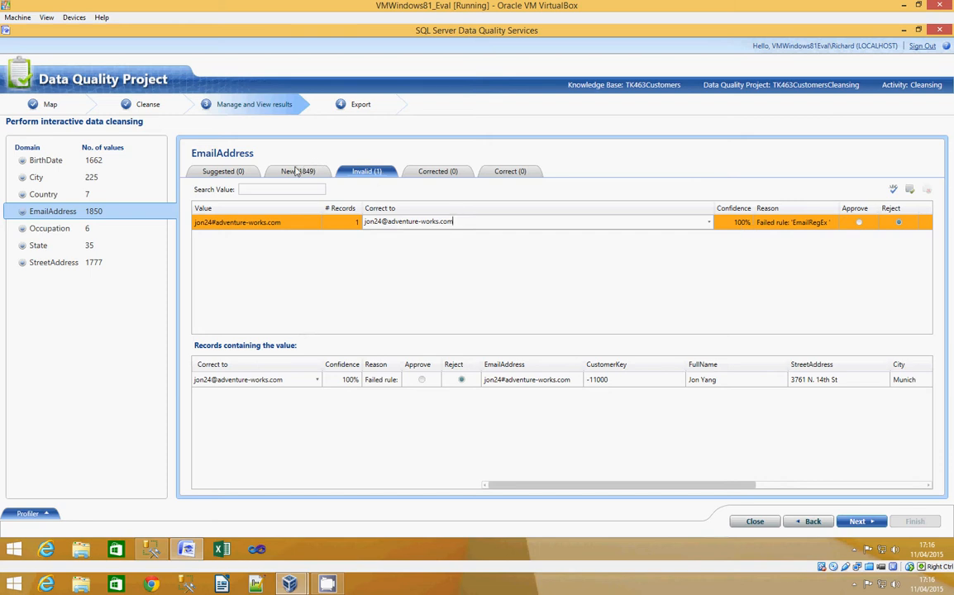
{"action": "left_click", "coordinate": [291, 171]}
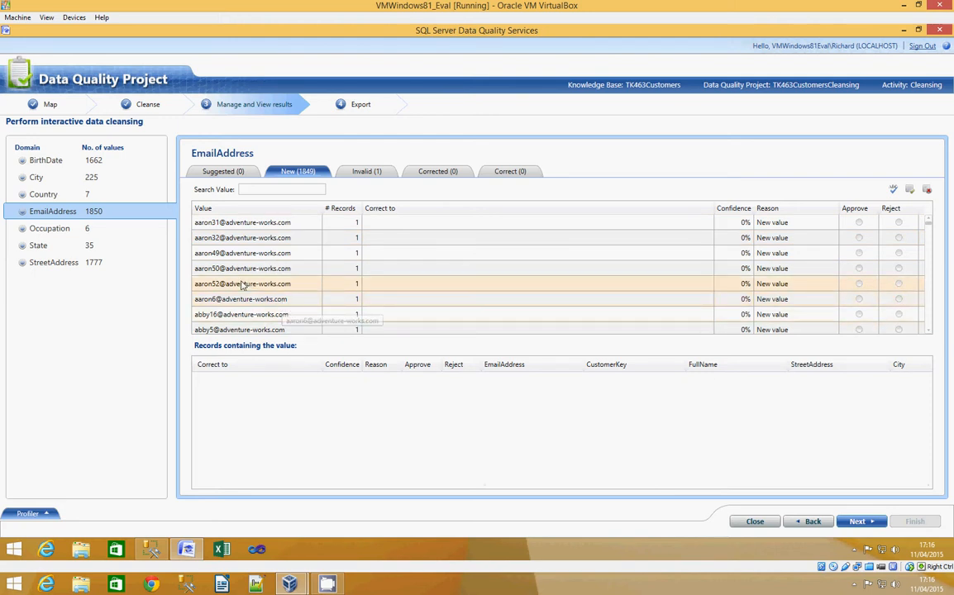
Correct the misspelled new Occupation value Profesional to Professional.
{"action": "left_click", "coordinate": [50, 228]}
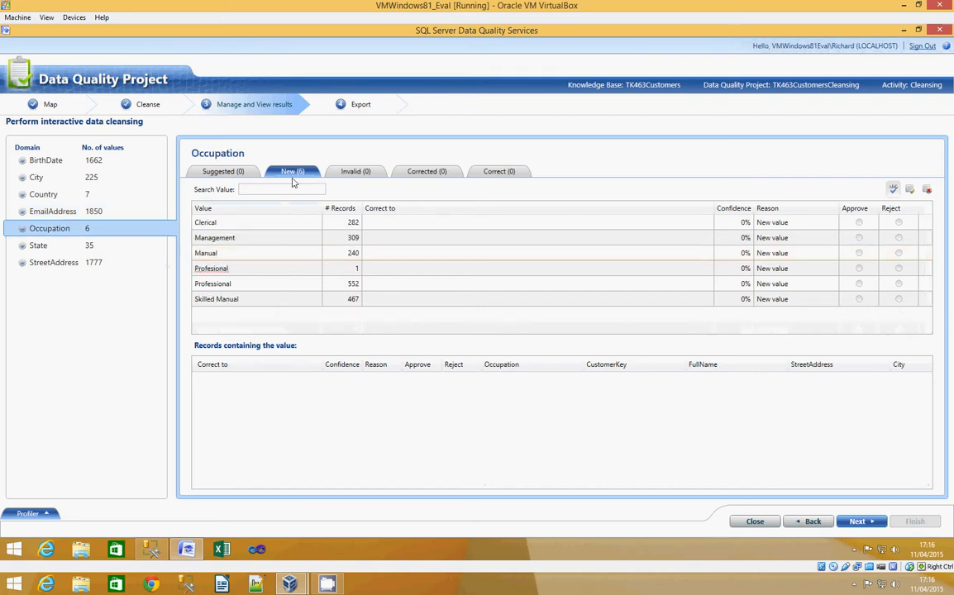
{"action": "left_click", "coordinate": [393, 270]}
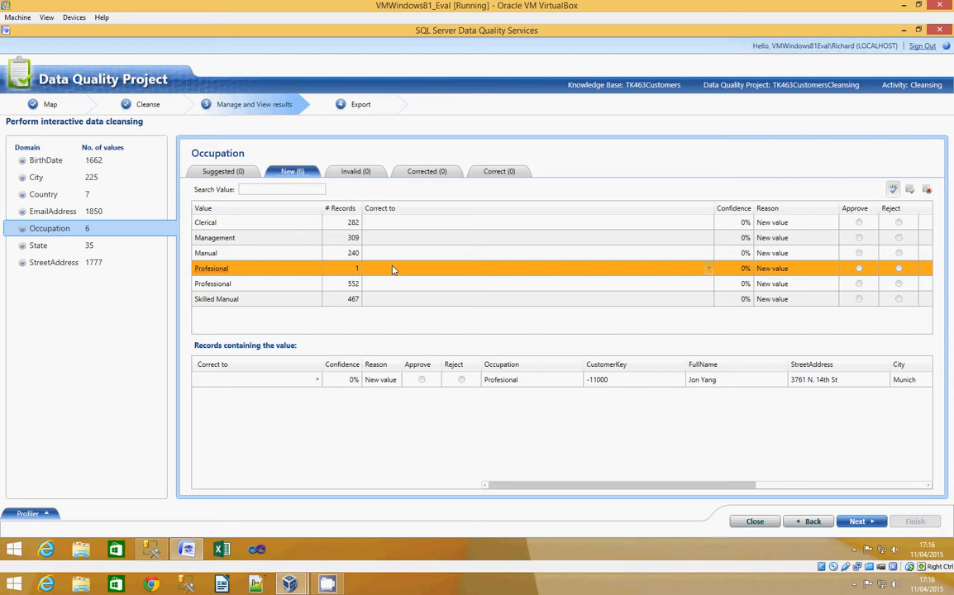
{"action": "left_click", "coordinate": [393, 270]}
{"action": "type", "text": "P"}
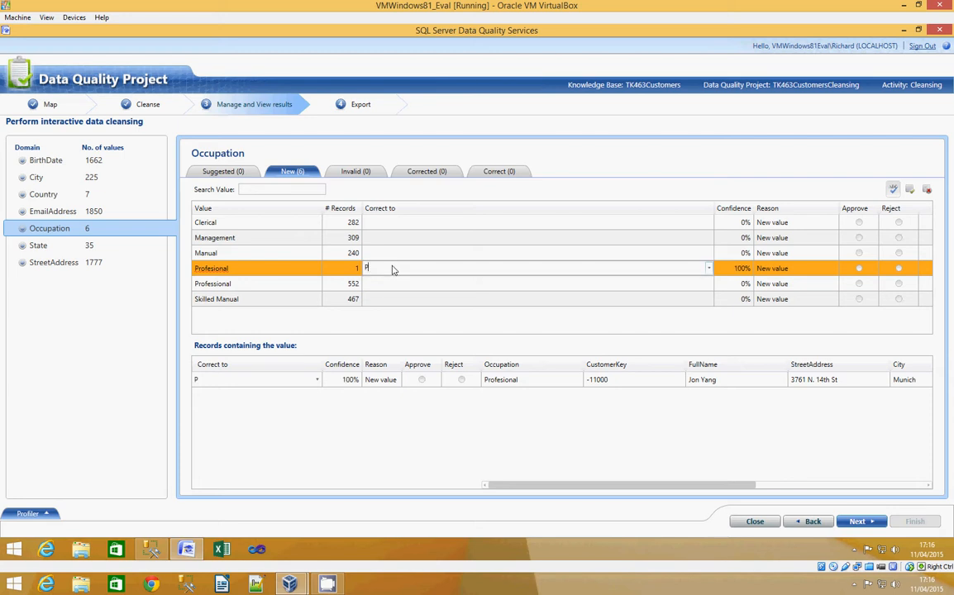
{"action": "type", "text": "rofessional"}
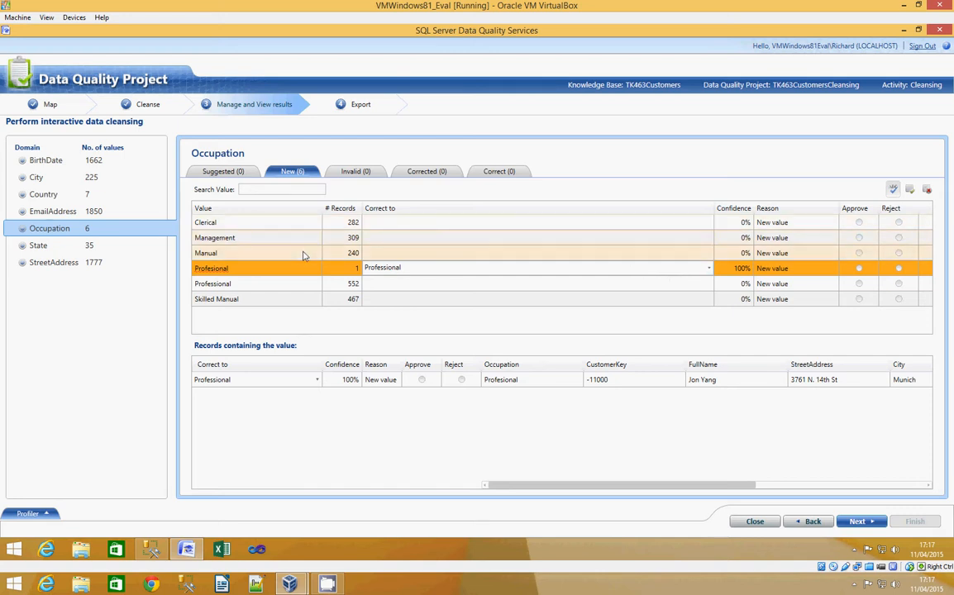
Export the cleansing results to the table TK463CustomersCleansingResult in the DQS_STAGING_DATA database and finish the project.
{"action": "left_click", "coordinate": [859, 521]}
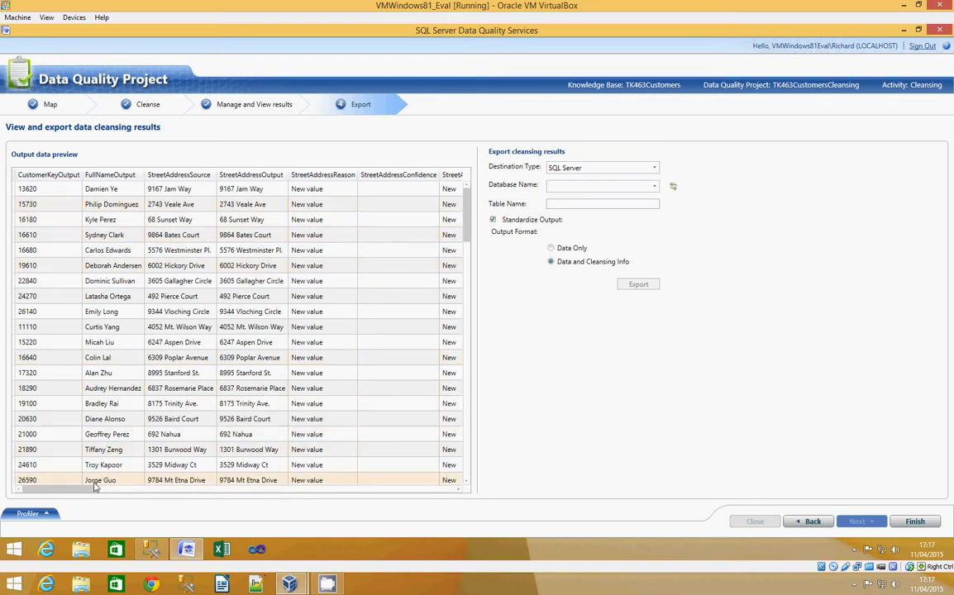
{"action": "left_click_drag", "start_coordinate": [97, 494], "coordinate": [160, 509]}
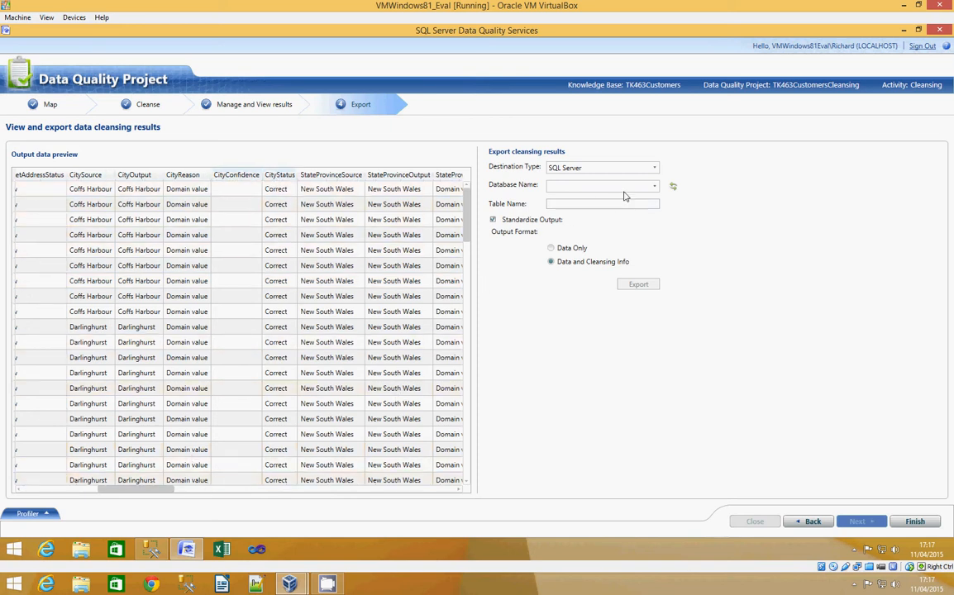
{"action": "left_click", "coordinate": [654, 188]}
{"action": "left_click", "coordinate": [607, 217]}
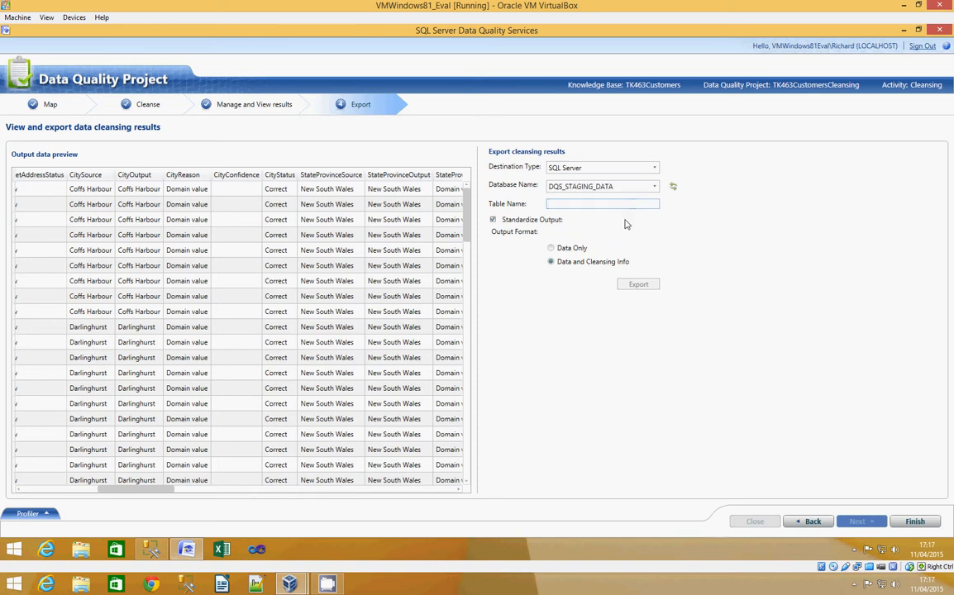
{"action": "type", "text": "TK4"}
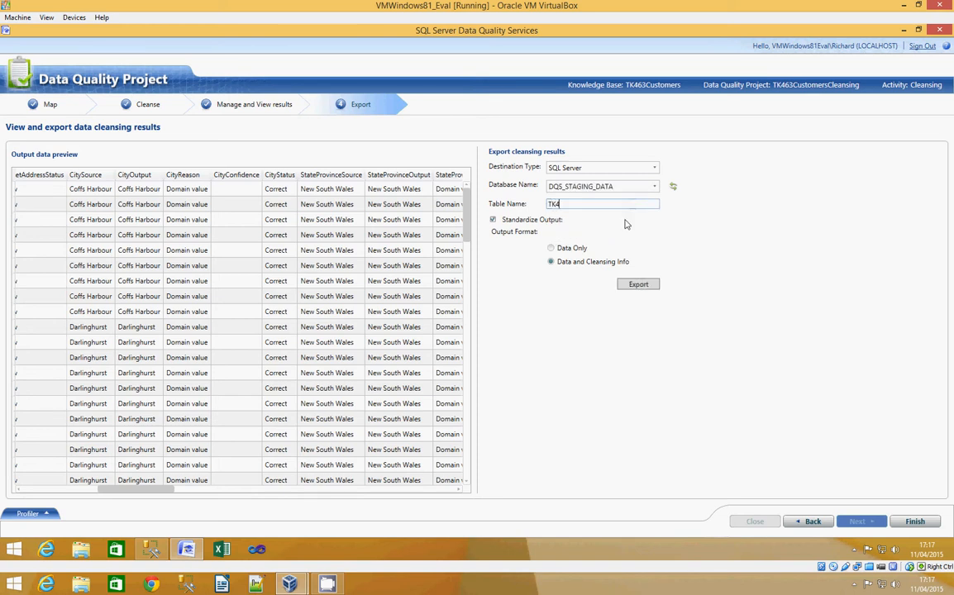
{"action": "type", "text": "63CustomersCleansingResult"}
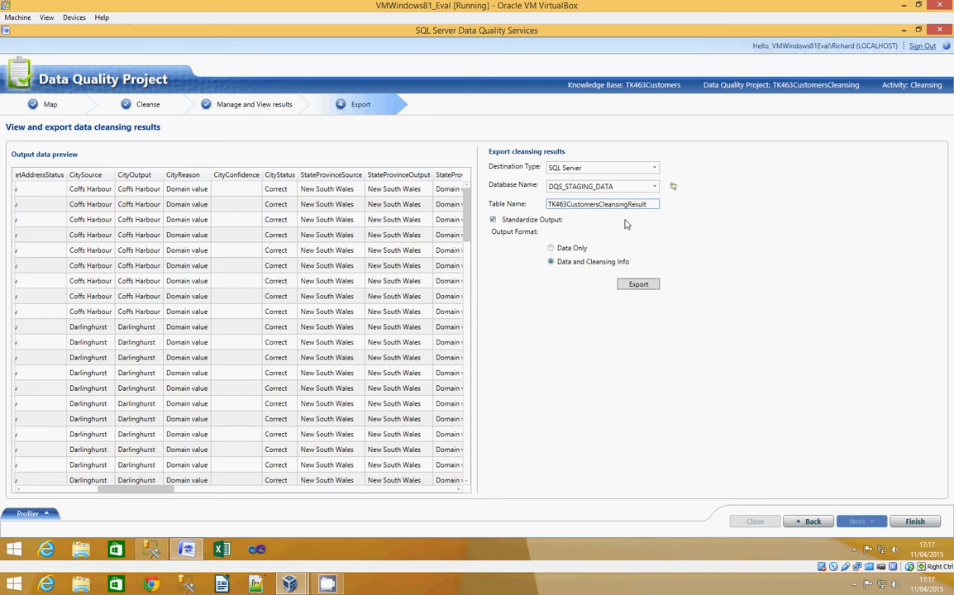
{"action": "left_click", "coordinate": [634, 285]}
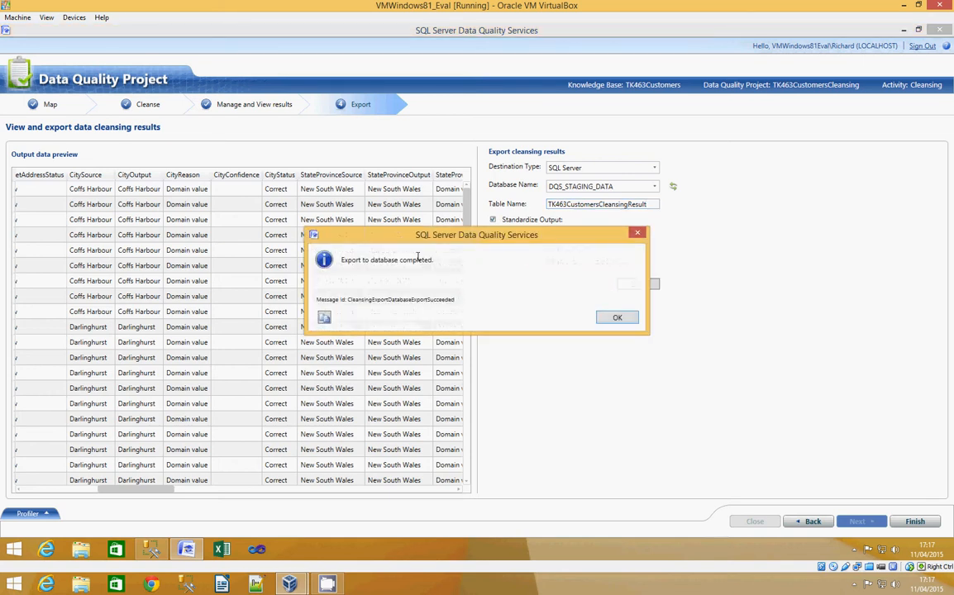
{"action": "left_click", "coordinate": [617, 319]}
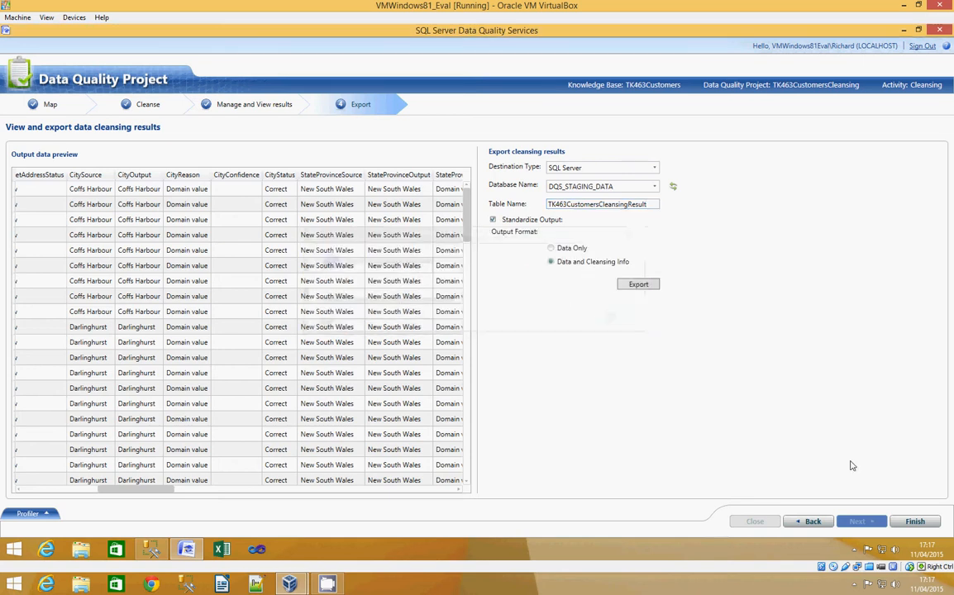
{"action": "left_click", "coordinate": [914, 521]}
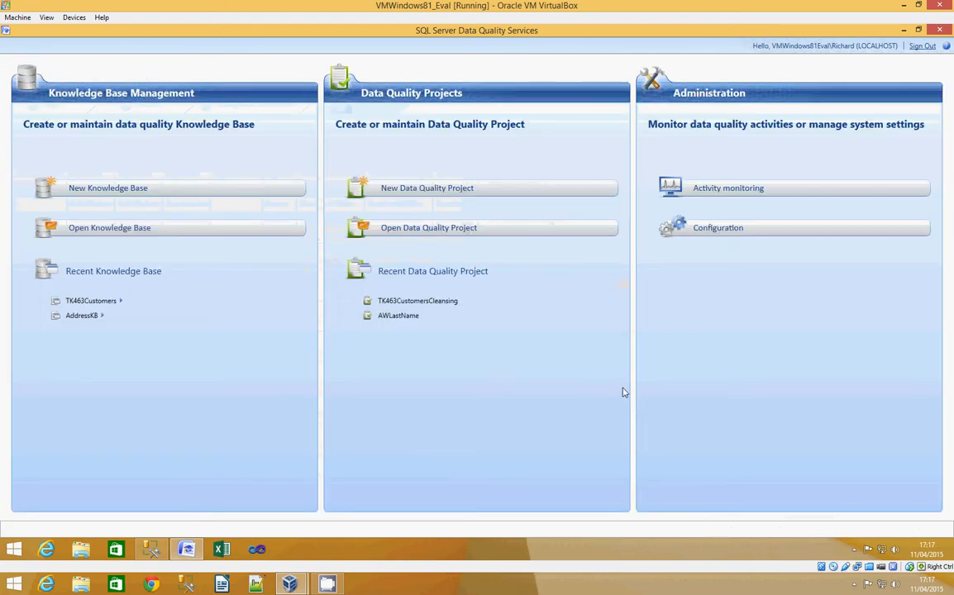
Switch to SQL Server Management Studio and try to run the SELECT query on dbo.TK463CustomerCleansingResult in the table output script.
{"action": "left_click", "coordinate": [150, 549]}
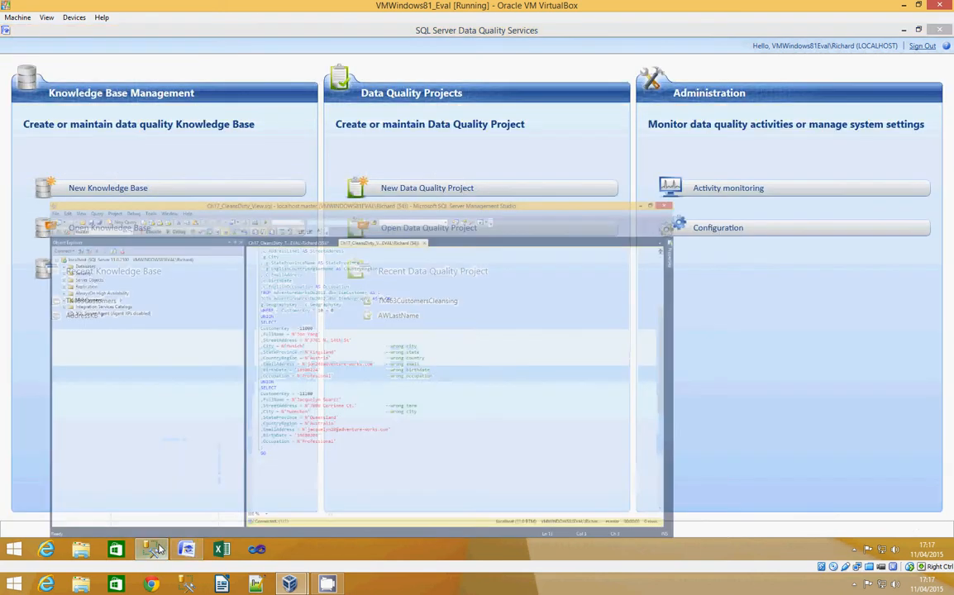
{"action": "left_click", "coordinate": [337, 86]}
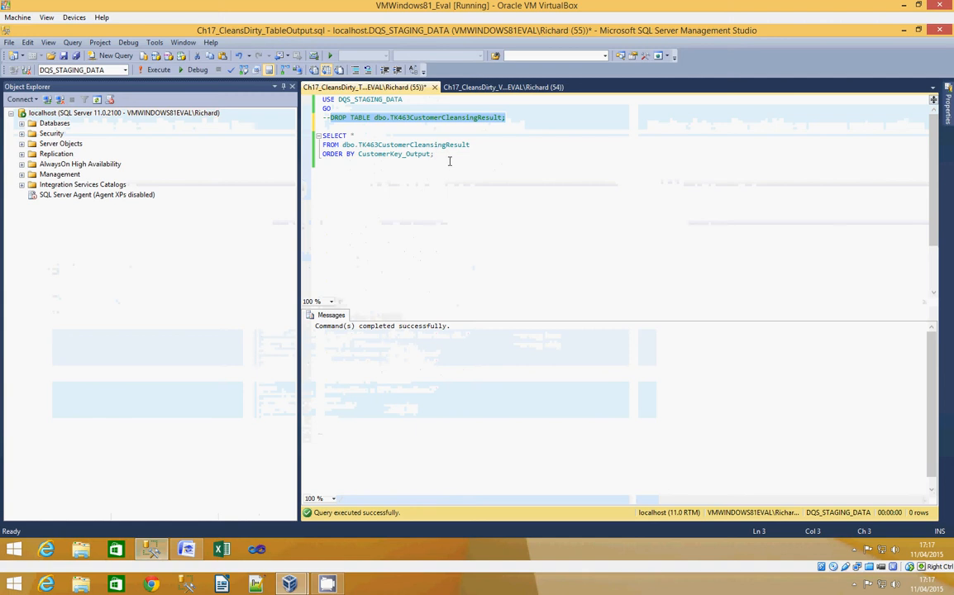
{"action": "left_click_drag", "start_coordinate": [436, 153], "coordinate": [319, 136]}
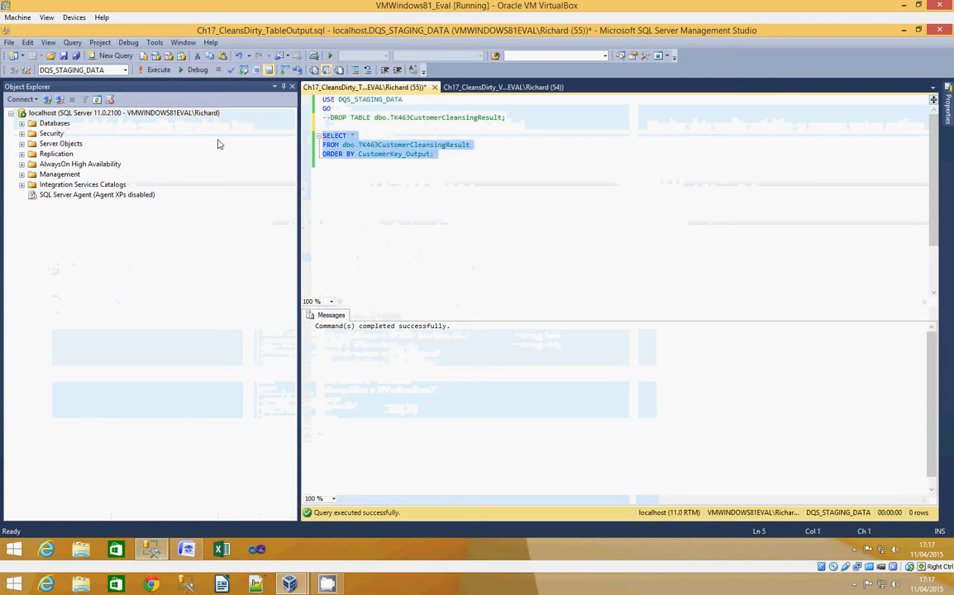
{"action": "left_click", "coordinate": [154, 70]}
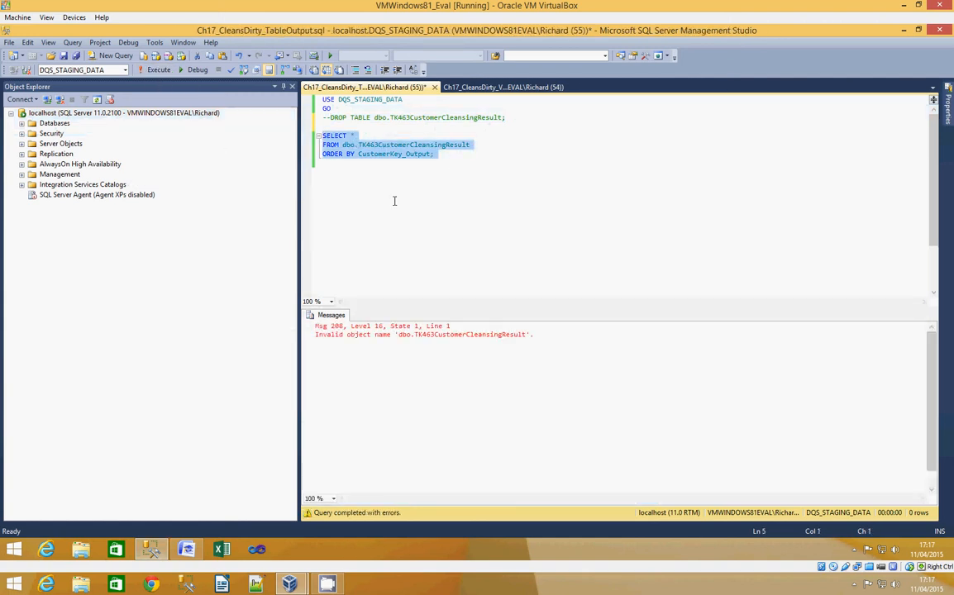
{"action": "left_click", "coordinate": [452, 162]}
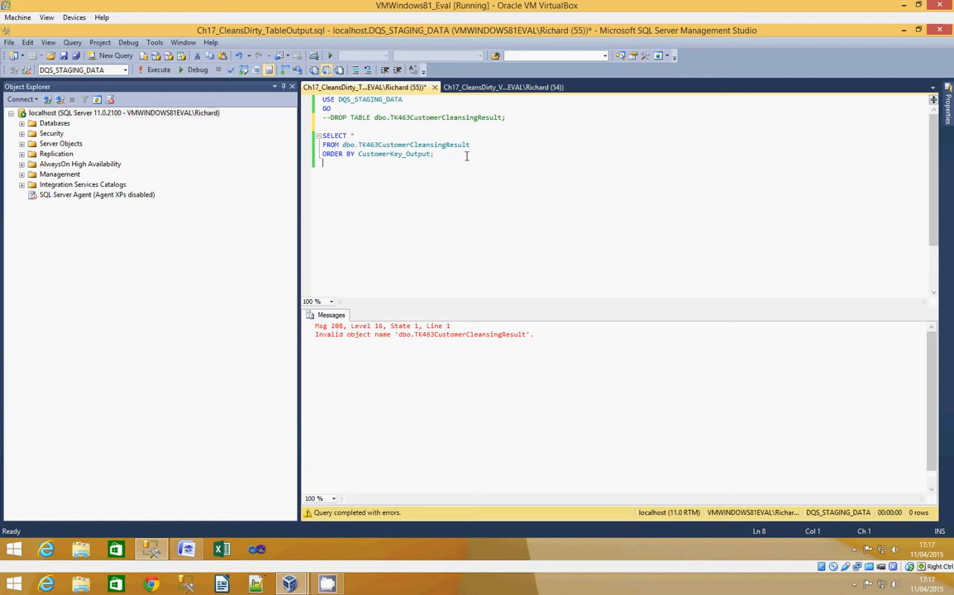
{"action": "left_click_drag", "start_coordinate": [466, 155], "coordinate": [313, 135]}
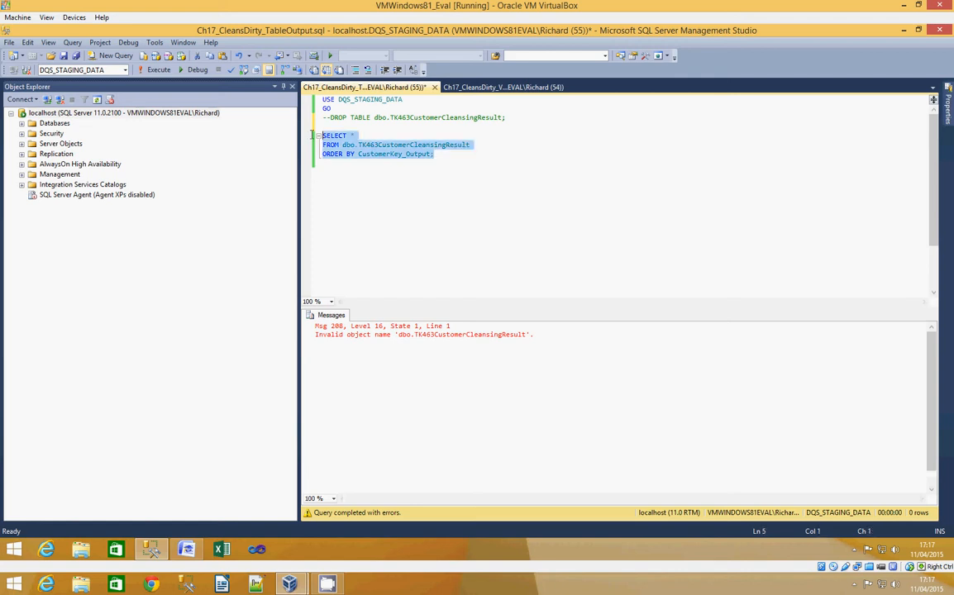
{"action": "left_click", "coordinate": [159, 69]}
List the tables of the DQS_STAGING_DATA database to check the exported table's name.
{"action": "left_click", "coordinate": [21, 124]}
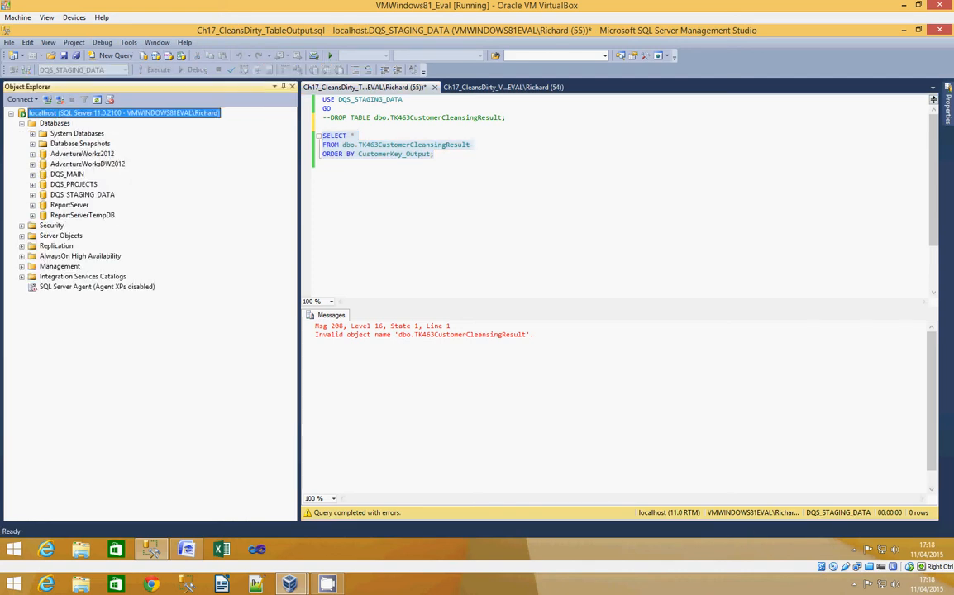
{"action": "left_click", "coordinate": [32, 194]}
{"action": "left_click", "coordinate": [43, 215]}
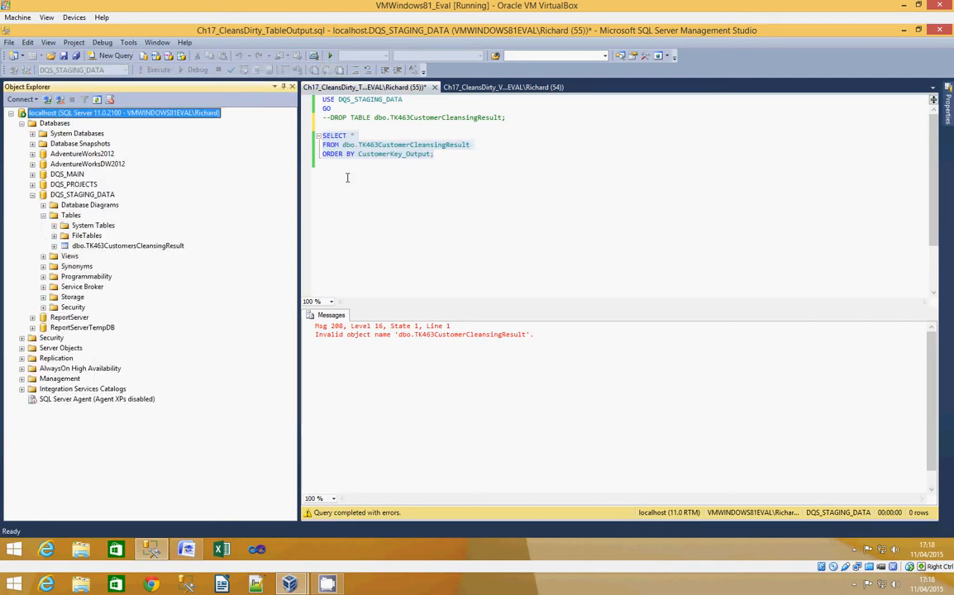
Replace the table in the query's FROM clause with [dbo].[TK463CustomersCleansingResult] and run the whole script.
{"action": "left_click_drag", "start_coordinate": [469, 145], "coordinate": [342, 144]}
{"action": "key", "text": "Delete"}
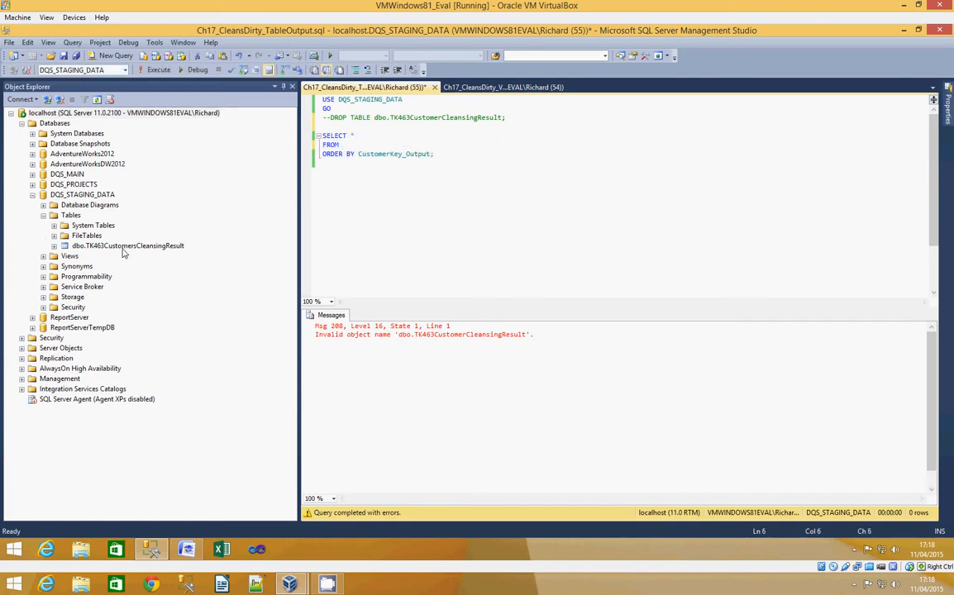
{"action": "left_click_drag", "start_coordinate": [124, 246], "coordinate": [340, 145]}
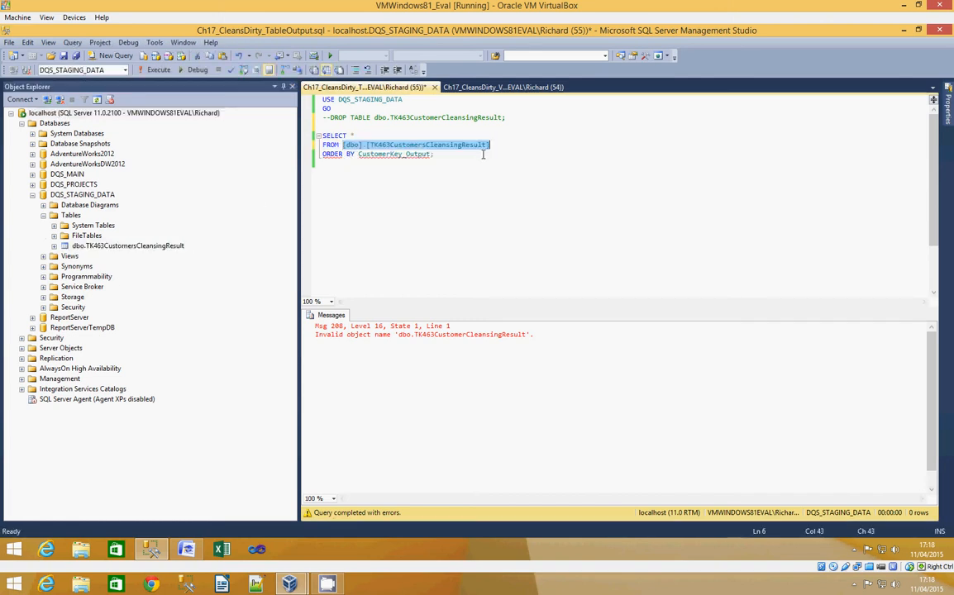
{"action": "left_click_drag", "start_coordinate": [481, 155], "coordinate": [273, 87]}
{"action": "left_click", "coordinate": [153, 70]}
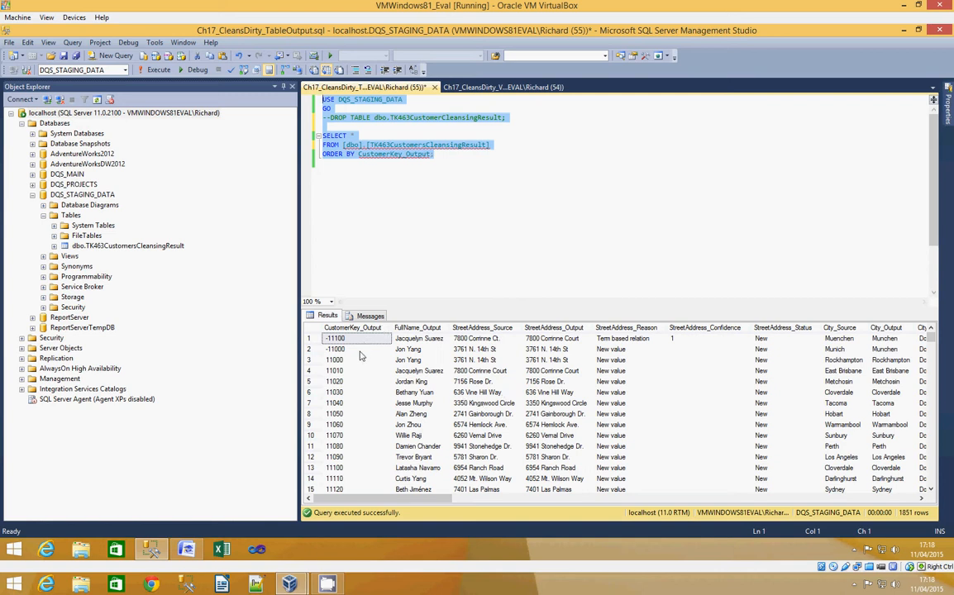
Examine the source, output, reason, confidence and status columns of the first two customers, from street address through to record status.
{"action": "left_click_drag", "start_coordinate": [360, 351], "coordinate": [516, 344]}
{"action": "left_click", "coordinate": [498, 341]}
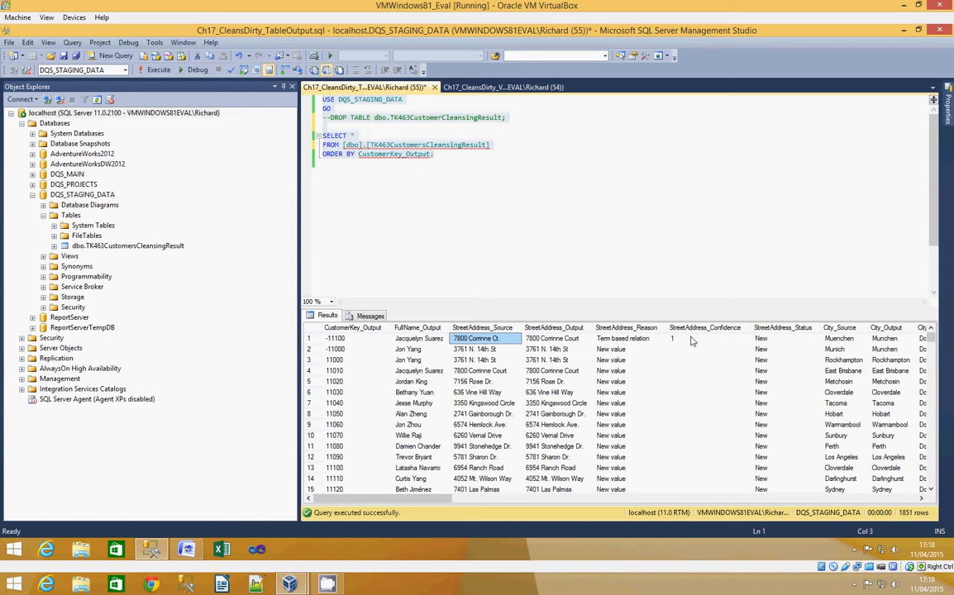
{"action": "left_click_drag", "start_coordinate": [419, 499], "coordinate": [543, 517]}
{"action": "left_click_drag", "start_coordinate": [547, 415], "coordinate": [541, 389]}
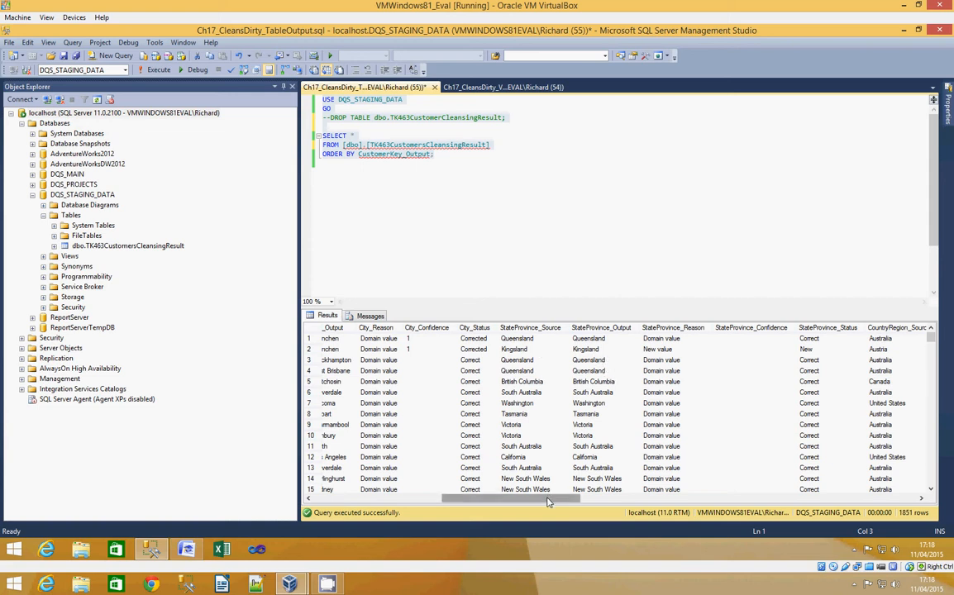
{"action": "left_click_drag", "start_coordinate": [547, 501], "coordinate": [622, 510]}
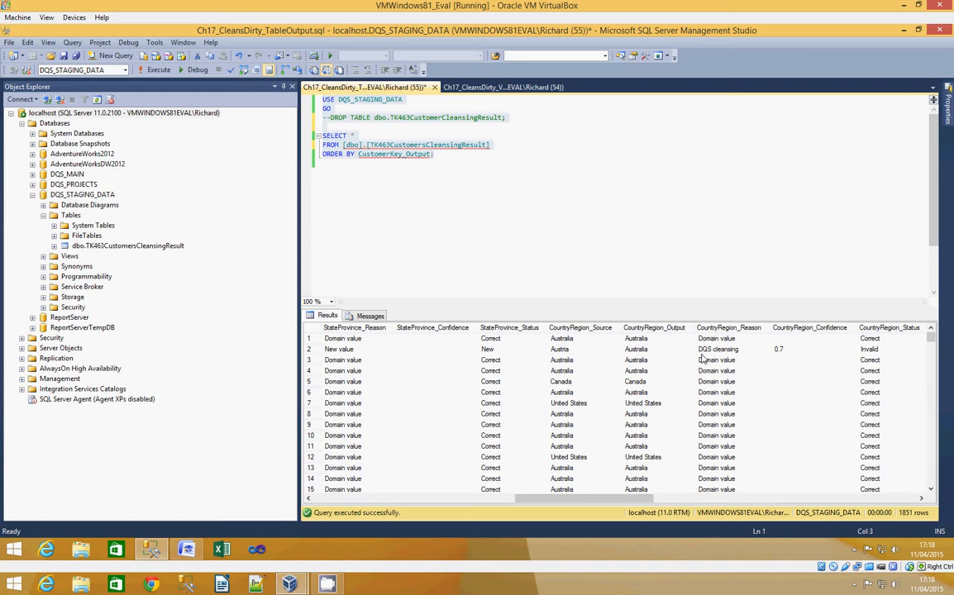
{"action": "left_click_drag", "start_coordinate": [626, 496], "coordinate": [899, 512]}
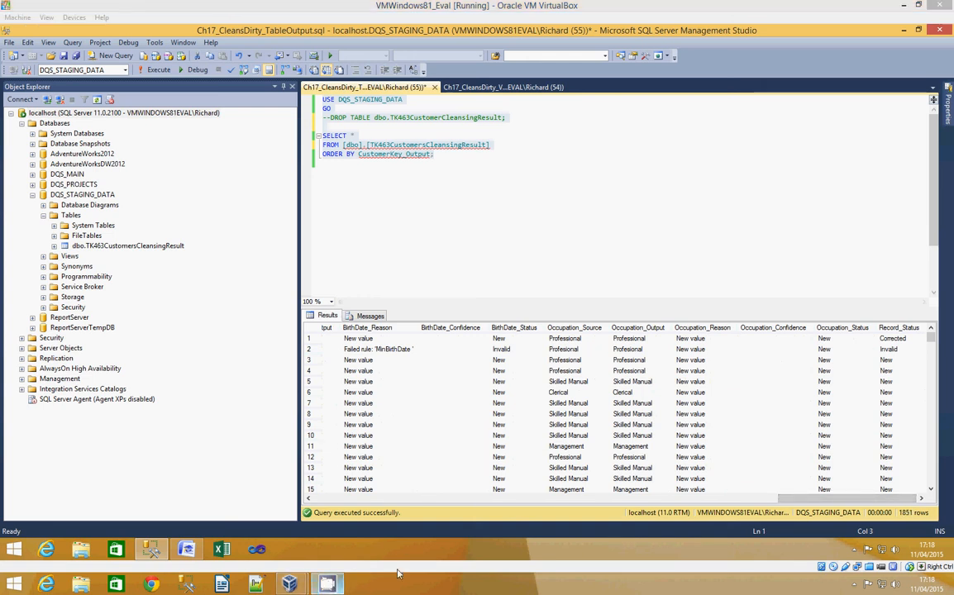
{"action": "left_click", "coordinate": [854, 584]}
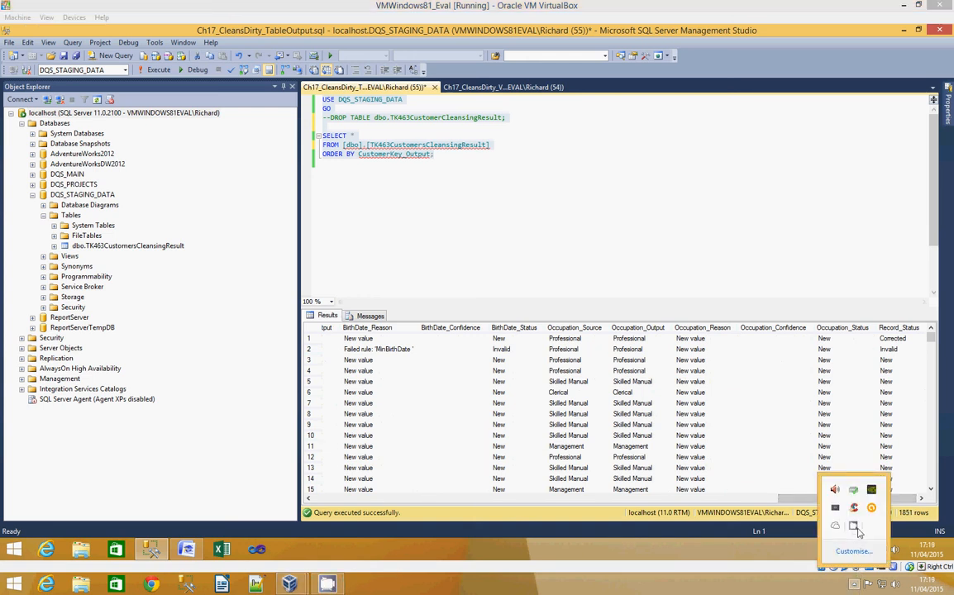